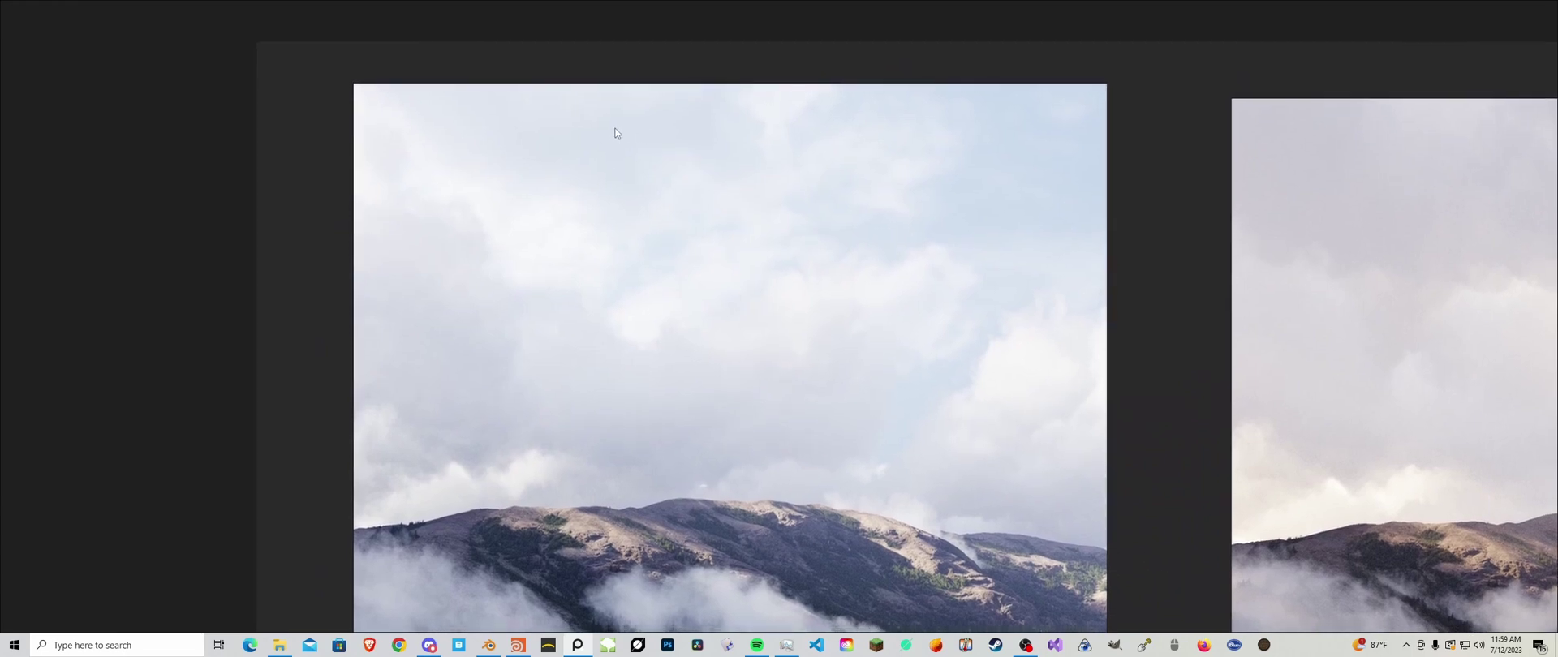
Look over the mountain cloud reference photos, then switch to Blender and examine the finished cloud material's node tree
{"action": "left_click_drag", "start_coordinate": [1154, 491], "coordinate": [508, 393]}
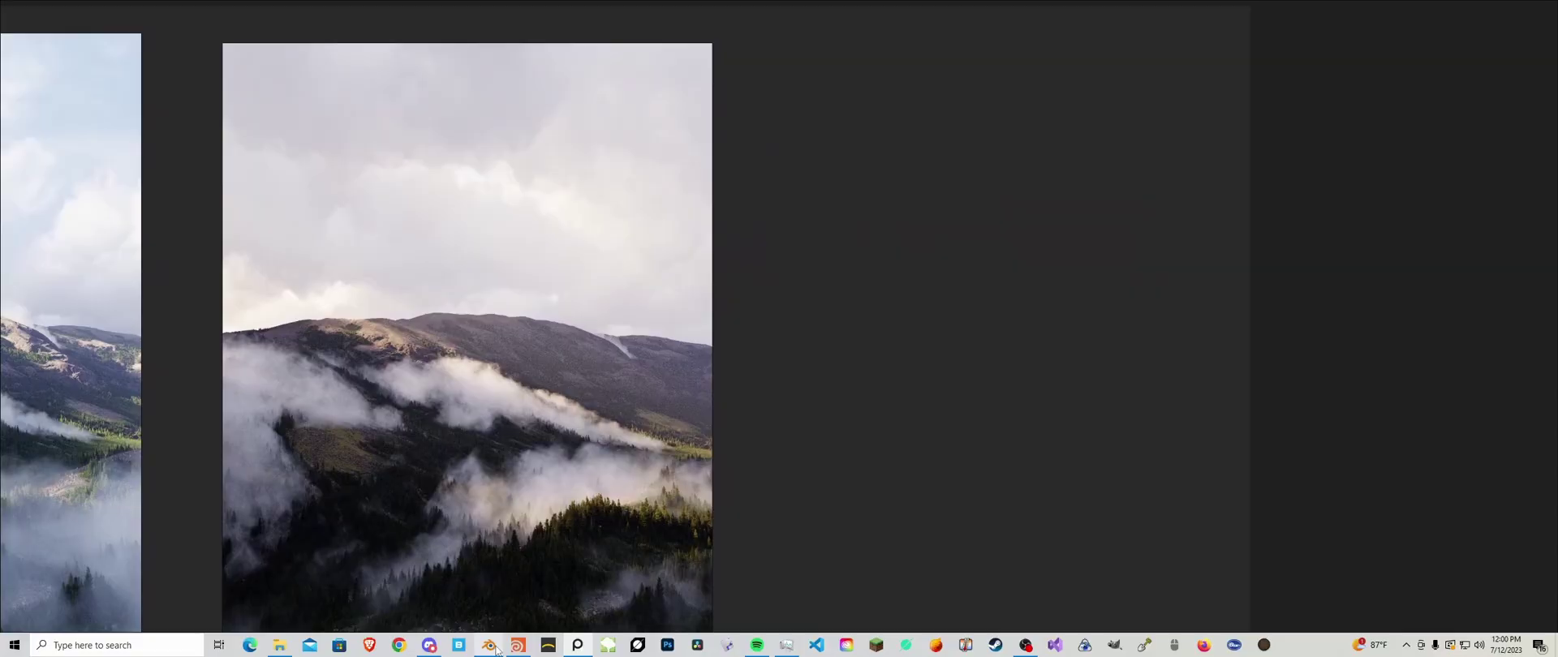
{"action": "left_click", "coordinate": [491, 646]}
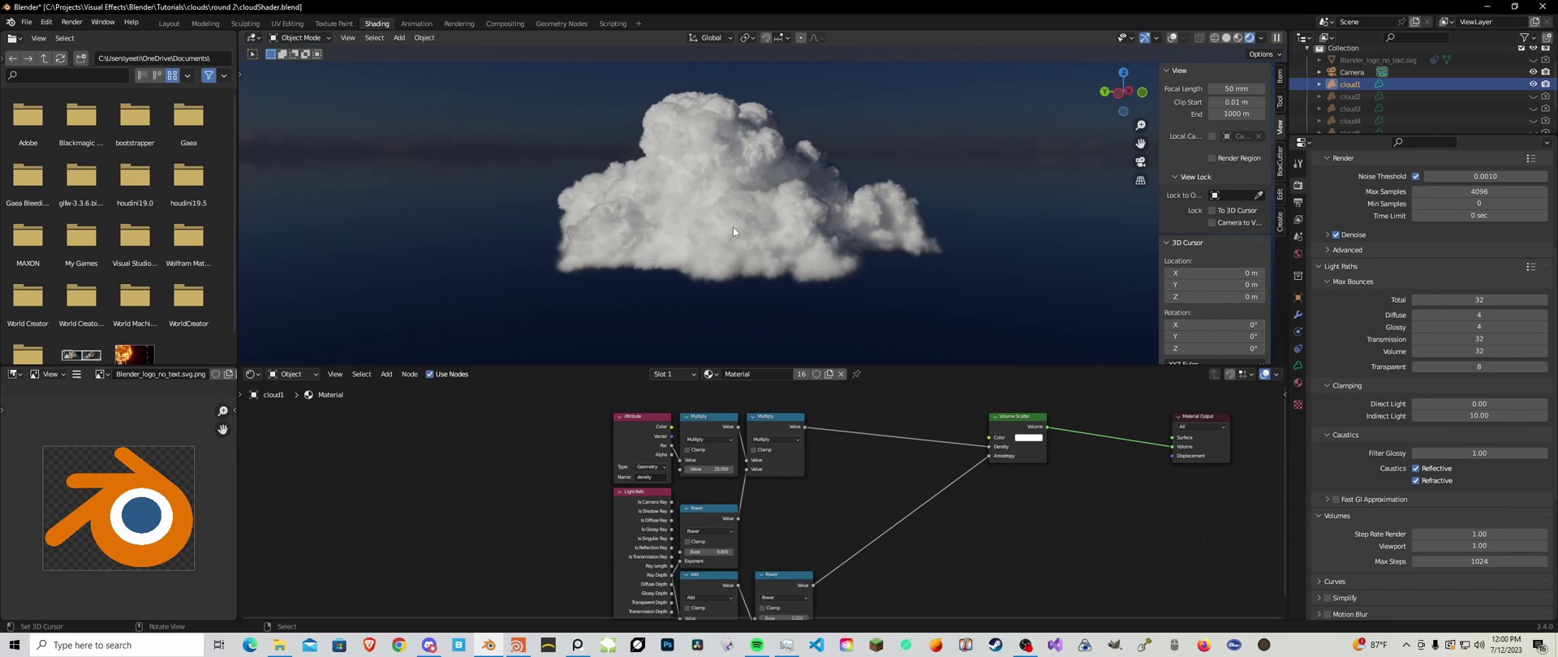
{"action": "scroll", "coordinate": [867, 554], "scroll_direction": "down", "scroll_amount": 4}
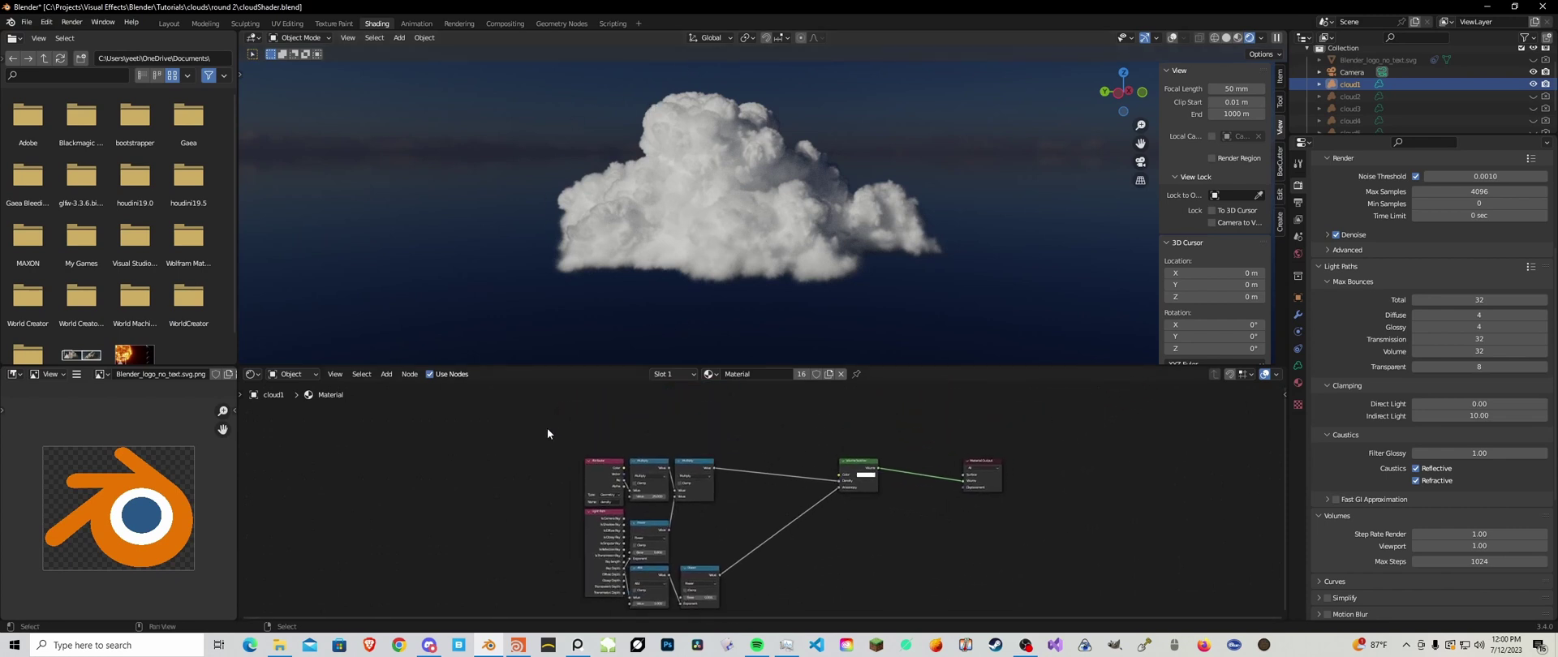
{"action": "left_click_drag", "start_coordinate": [547, 433], "coordinate": [878, 605]}
{"action": "middle_click_drag", "start_coordinate": [867, 560], "coordinate": [854, 549]}
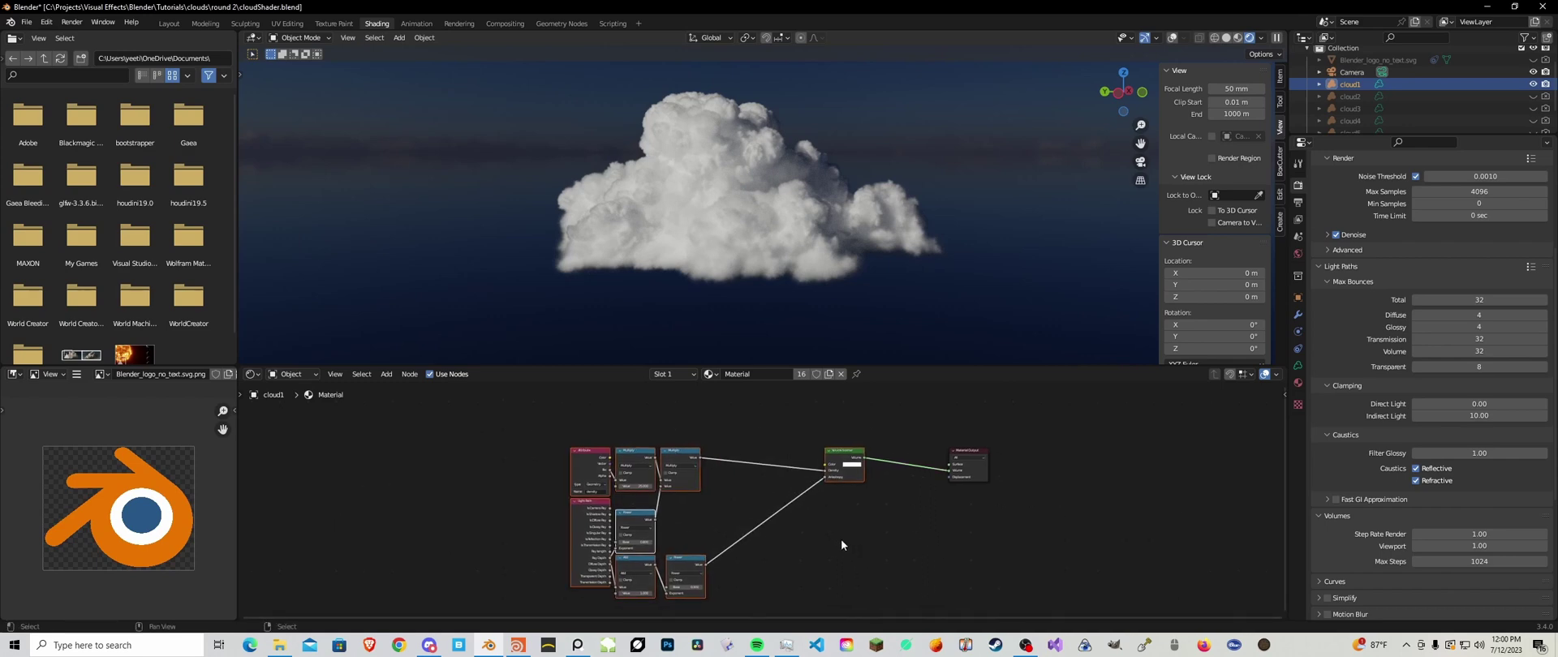
{"action": "left_click", "coordinate": [842, 541]}
Start a new General file, saving the changes to cloudShader.blend
{"action": "left_click", "coordinate": [26, 22]}
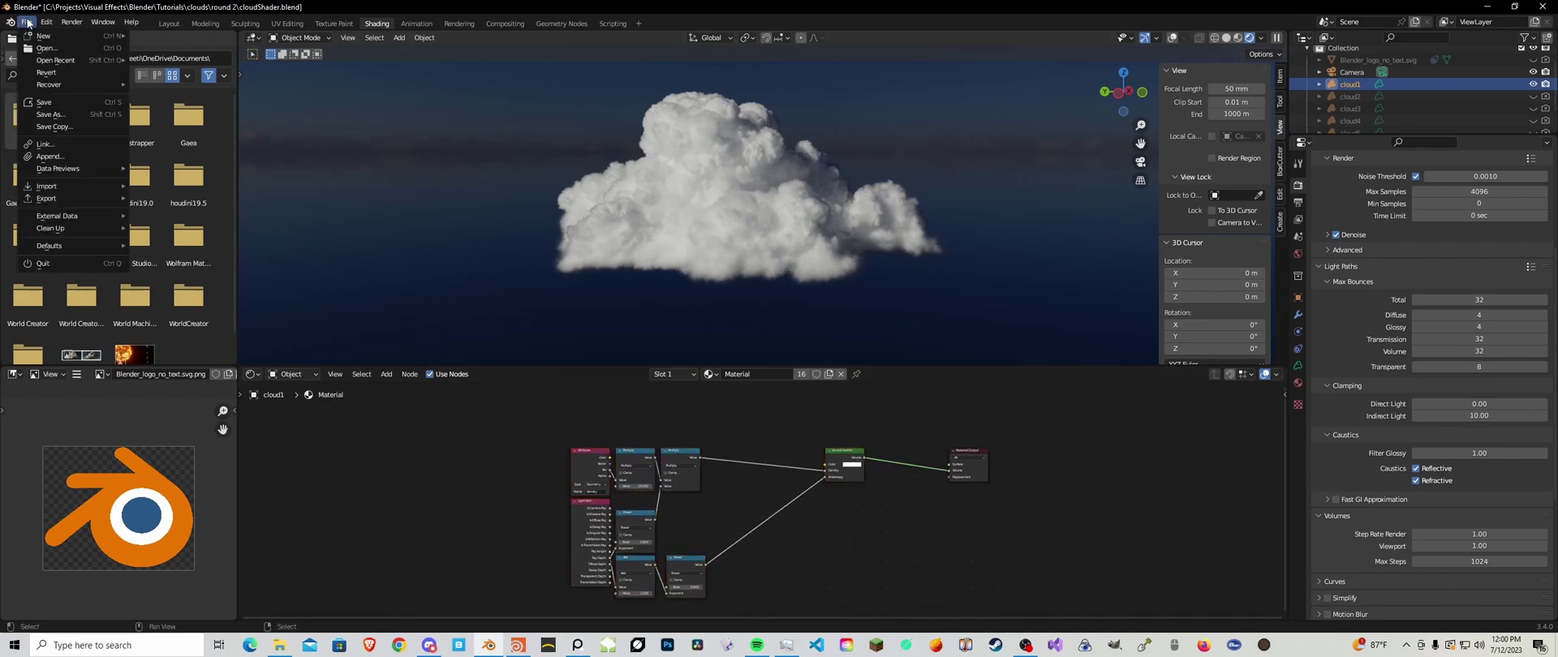
{"action": "mouse_move", "coordinate": [73, 36]}
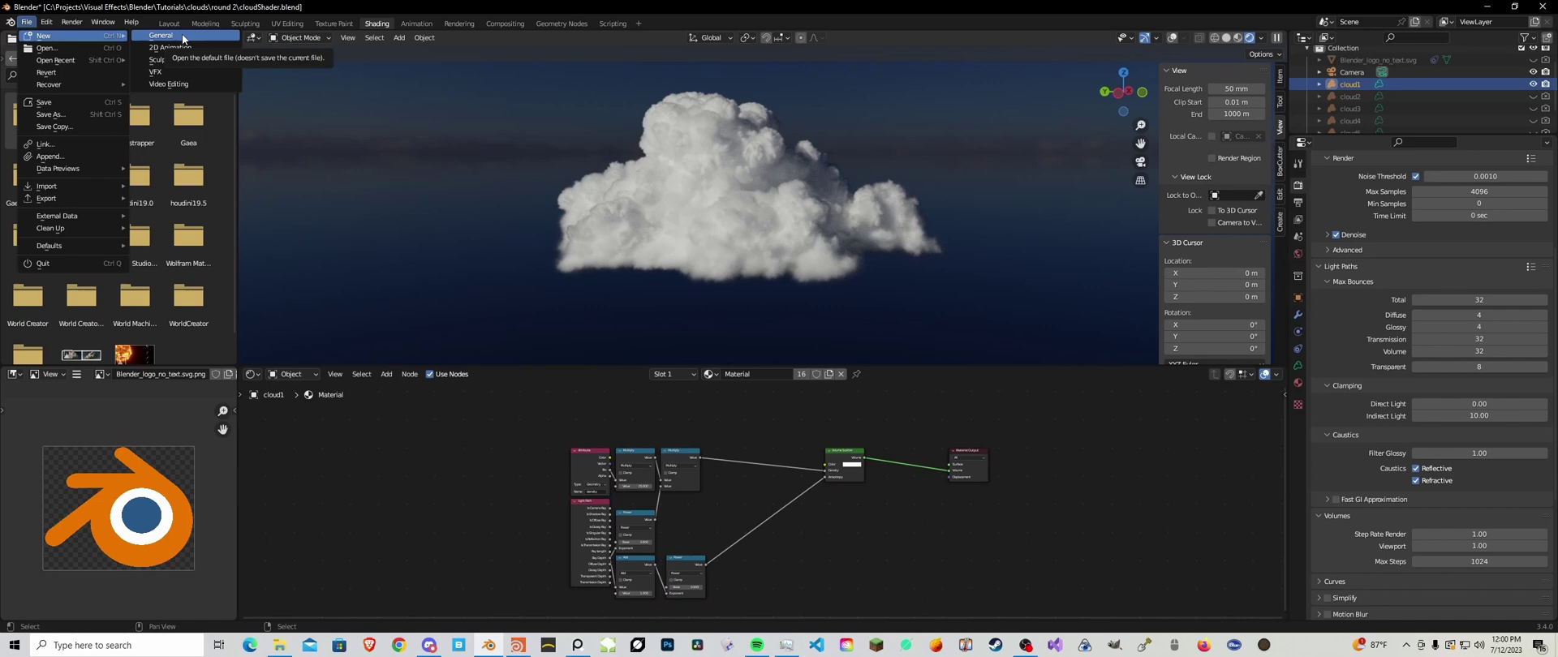
{"action": "left_click", "coordinate": [183, 36]}
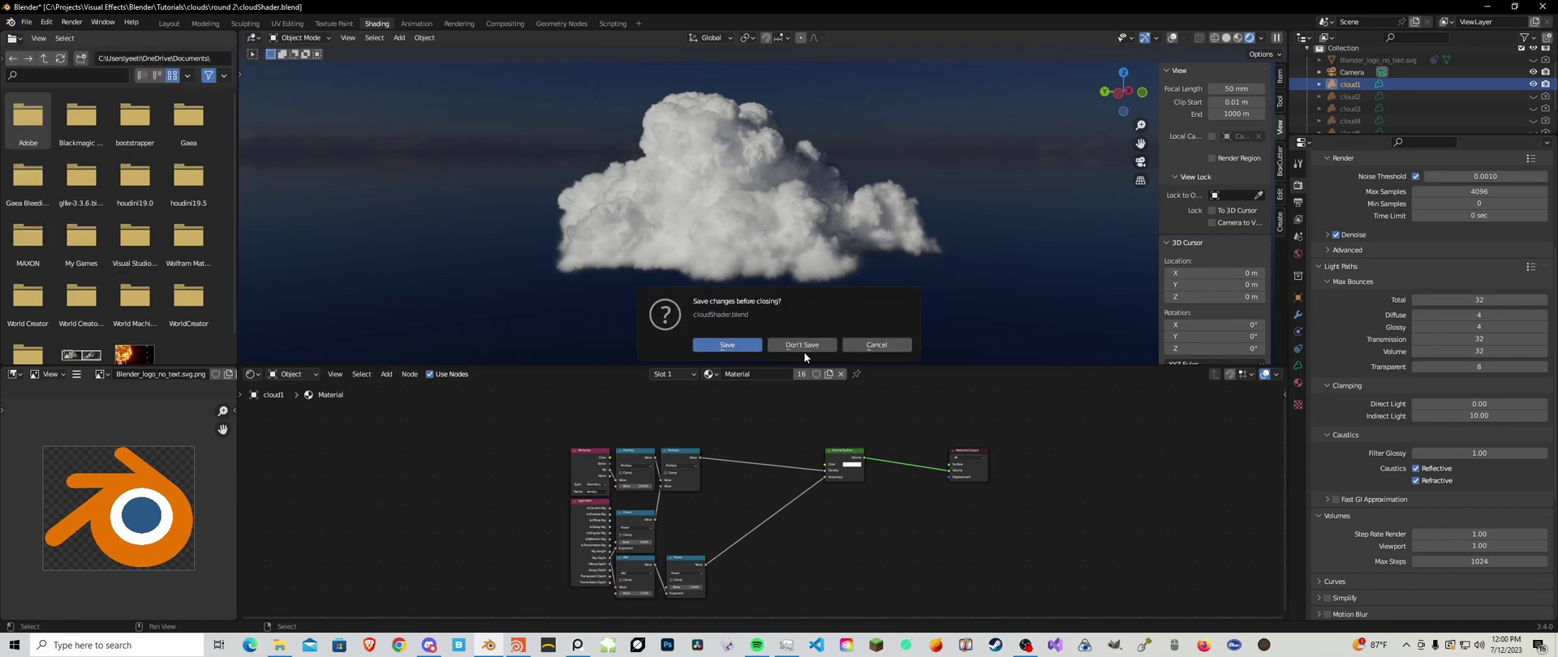
{"action": "left_click", "coordinate": [747, 344]}
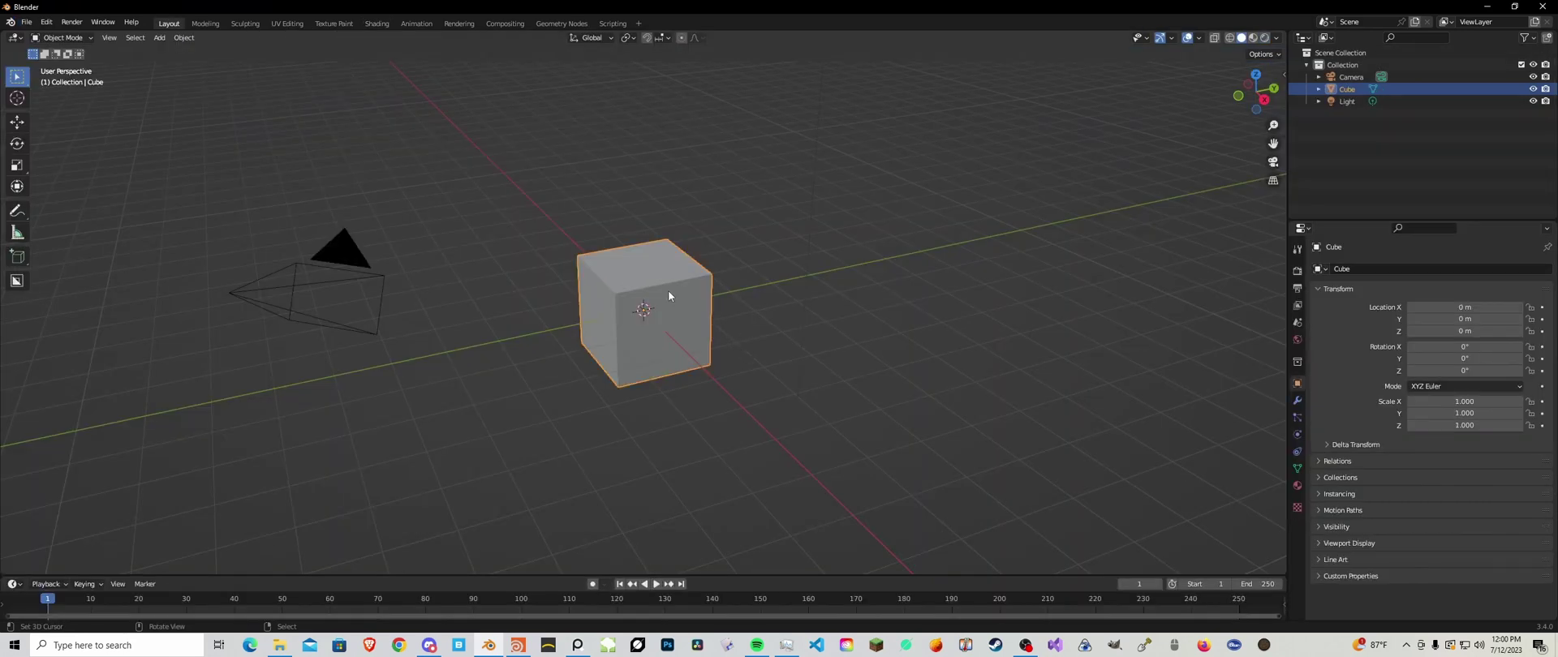
Delete the default cube and the light from the new scene
{"action": "scroll", "coordinate": [669, 290], "scroll_direction": "up", "scroll_amount": 1}
{"action": "middle_click_drag", "start_coordinate": [711, 288], "coordinate": [705, 290]}
{"action": "key", "text": "Delete"}
{"action": "scroll", "coordinate": [754, 251], "scroll_direction": "down", "scroll_amount": 5}
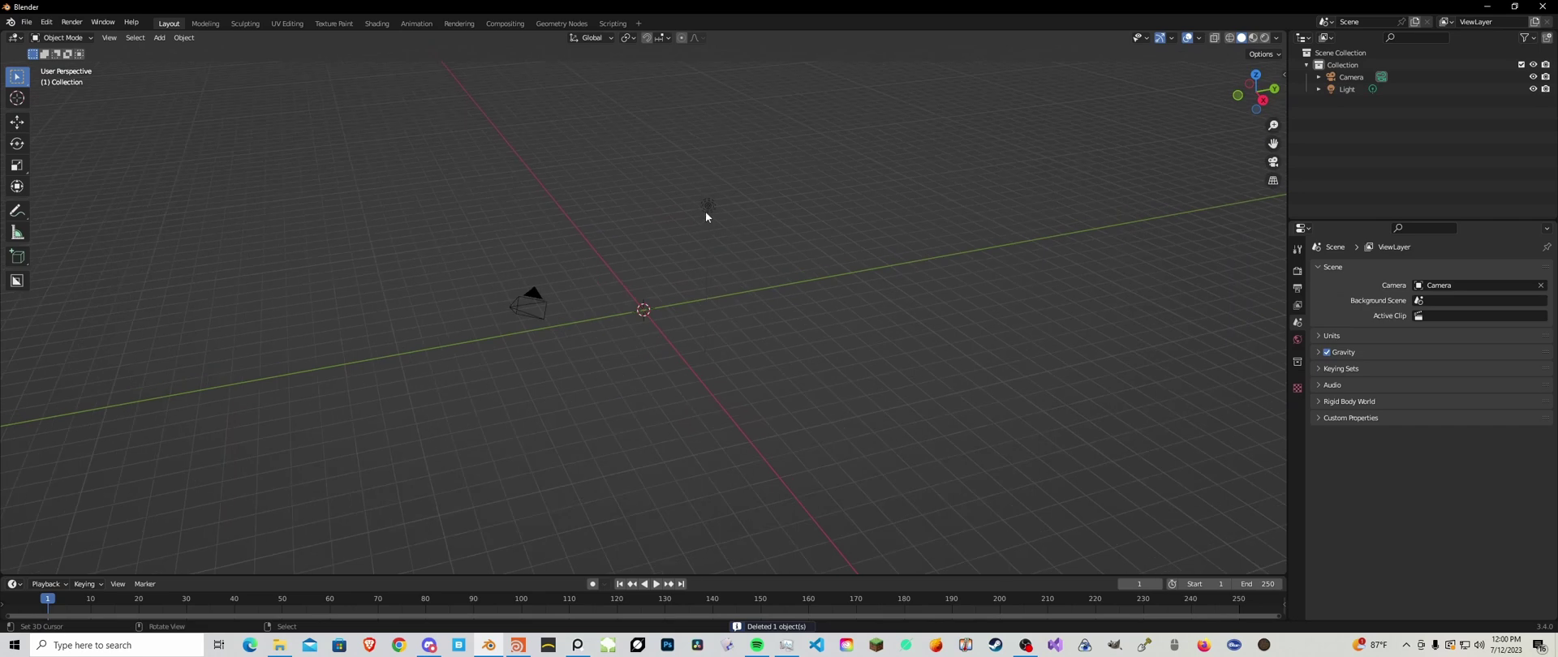
{"action": "left_click", "coordinate": [706, 208]}
{"action": "key", "text": "Delete"}
Switch to the Shading workspace and show the World nodes in the shader editor
{"action": "left_click", "coordinate": [376, 24]}
{"action": "left_click", "coordinate": [288, 374]}
{"action": "left_click", "coordinate": [338, 403]}
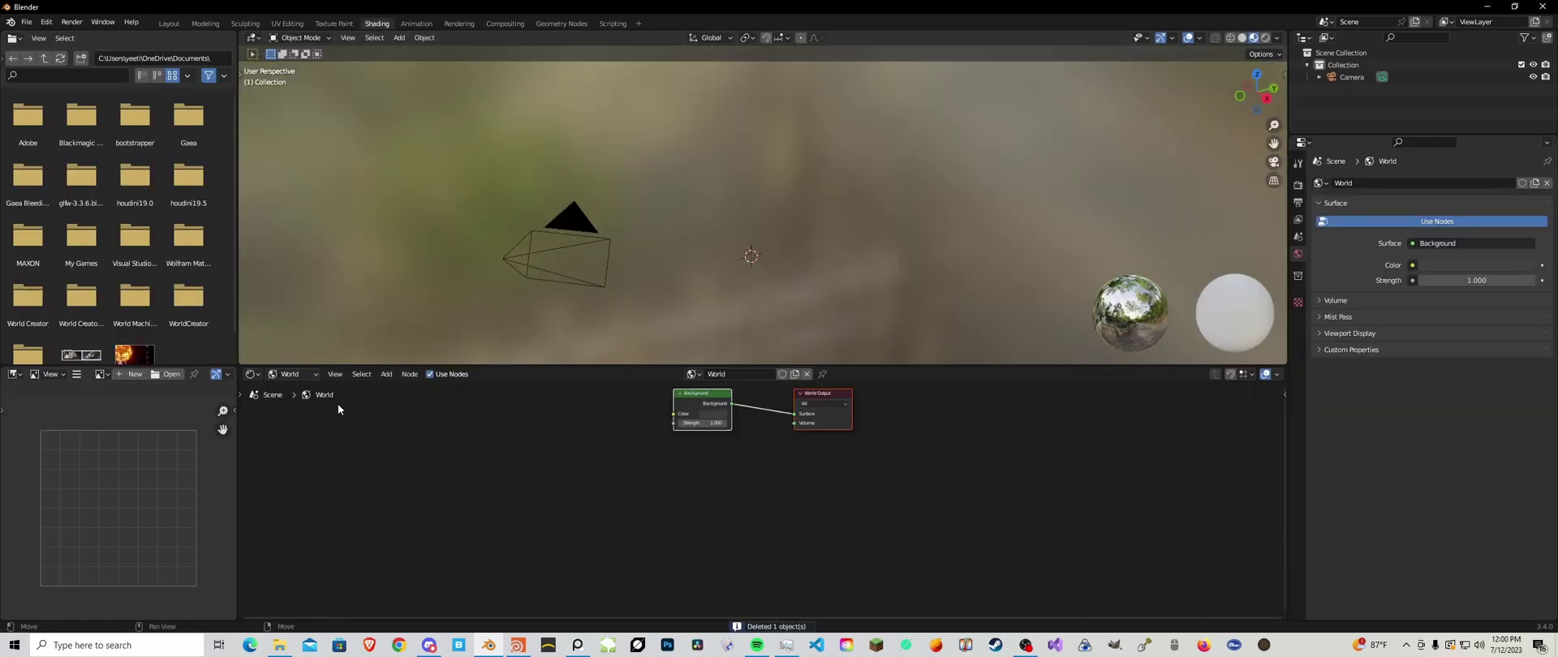
Add an environment texture setup with mapping to the World's Background node and load rustig_koppie_puresky_2k.hdr from the Skies folder
{"action": "left_click", "coordinate": [695, 401]}
{"action": "key", "text": "ctrl+t"}
{"action": "left_click", "coordinate": [636, 433]}
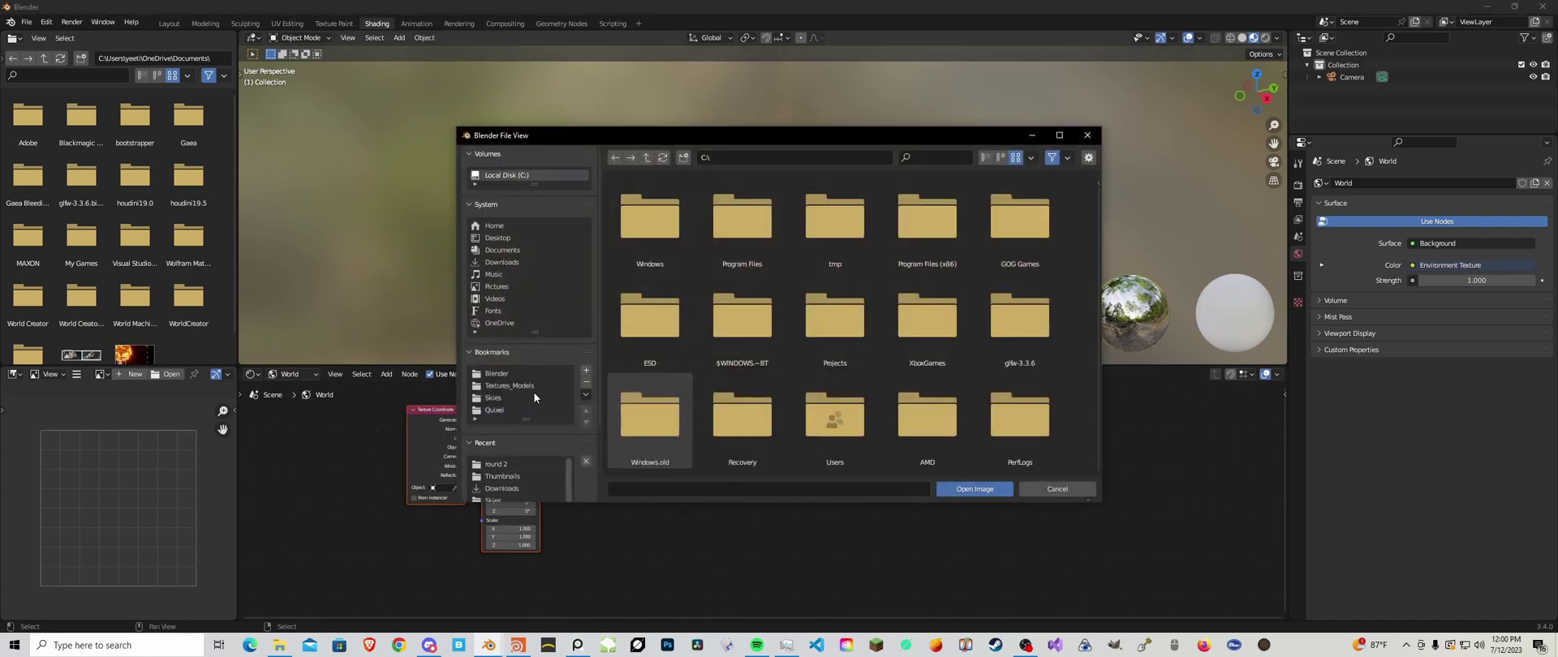
{"action": "left_click", "coordinate": [533, 397]}
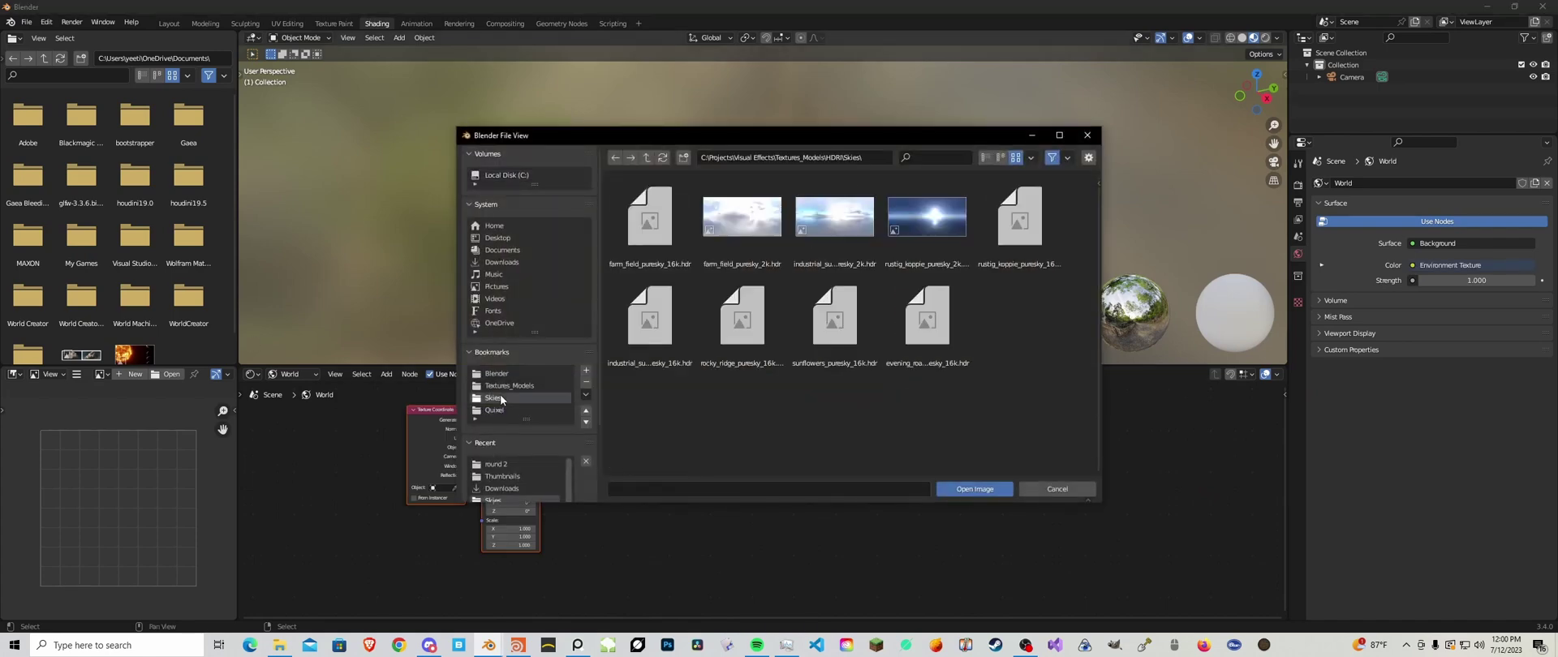
{"action": "double_click", "coordinate": [917, 237]}
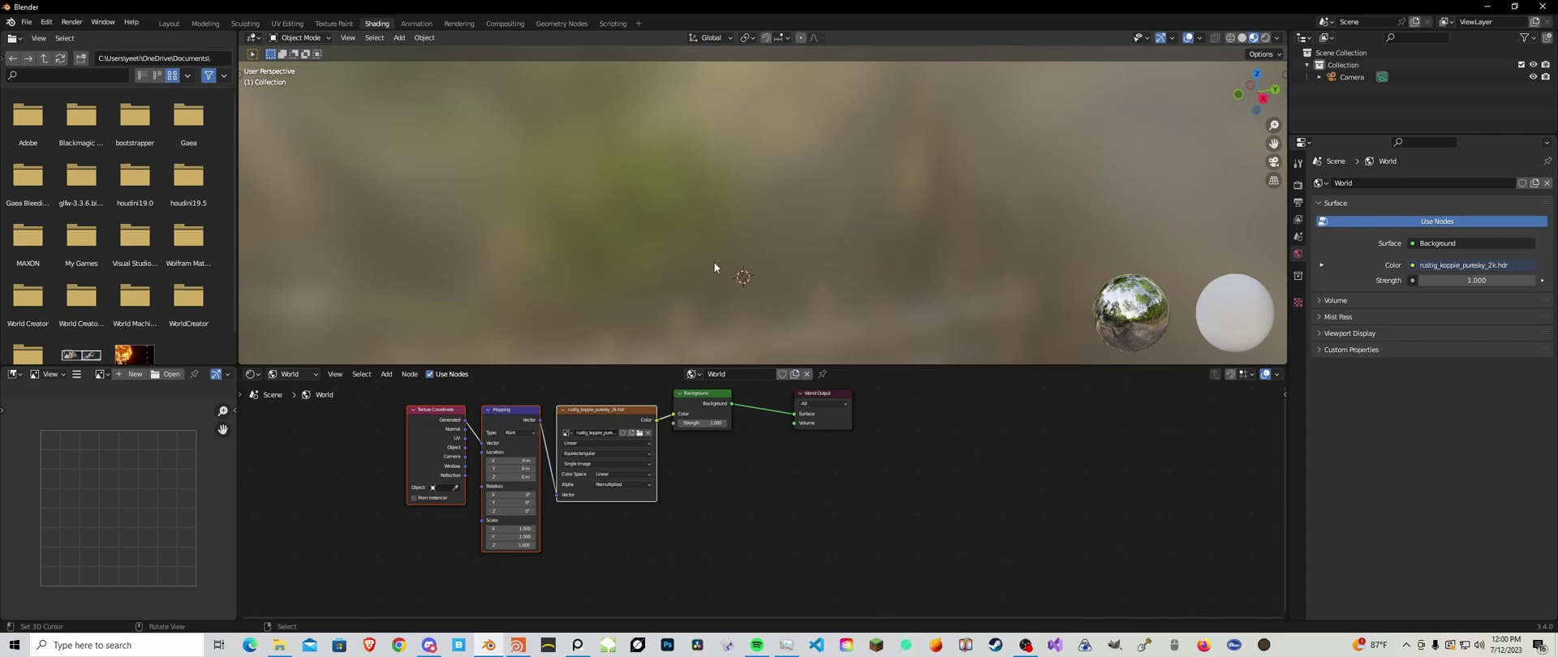
Set the render engine to Cycles with GPU Compute as the device
{"action": "left_click", "coordinate": [763, 205]}
{"action": "left_click", "coordinate": [1299, 185]}
{"action": "left_click", "coordinate": [1434, 183]}
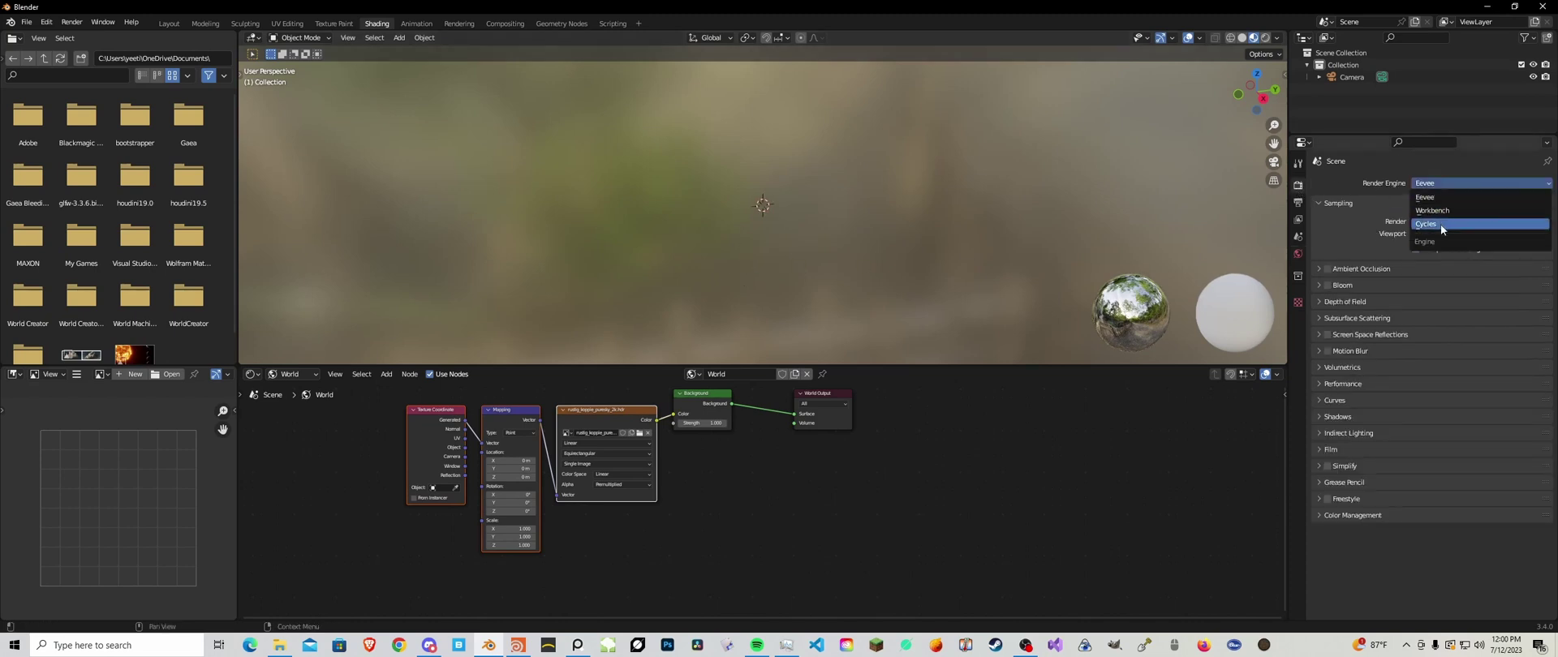
{"action": "left_click", "coordinate": [1441, 226]}
{"action": "left_click", "coordinate": [1441, 215]}
{"action": "left_click", "coordinate": [1443, 241]}
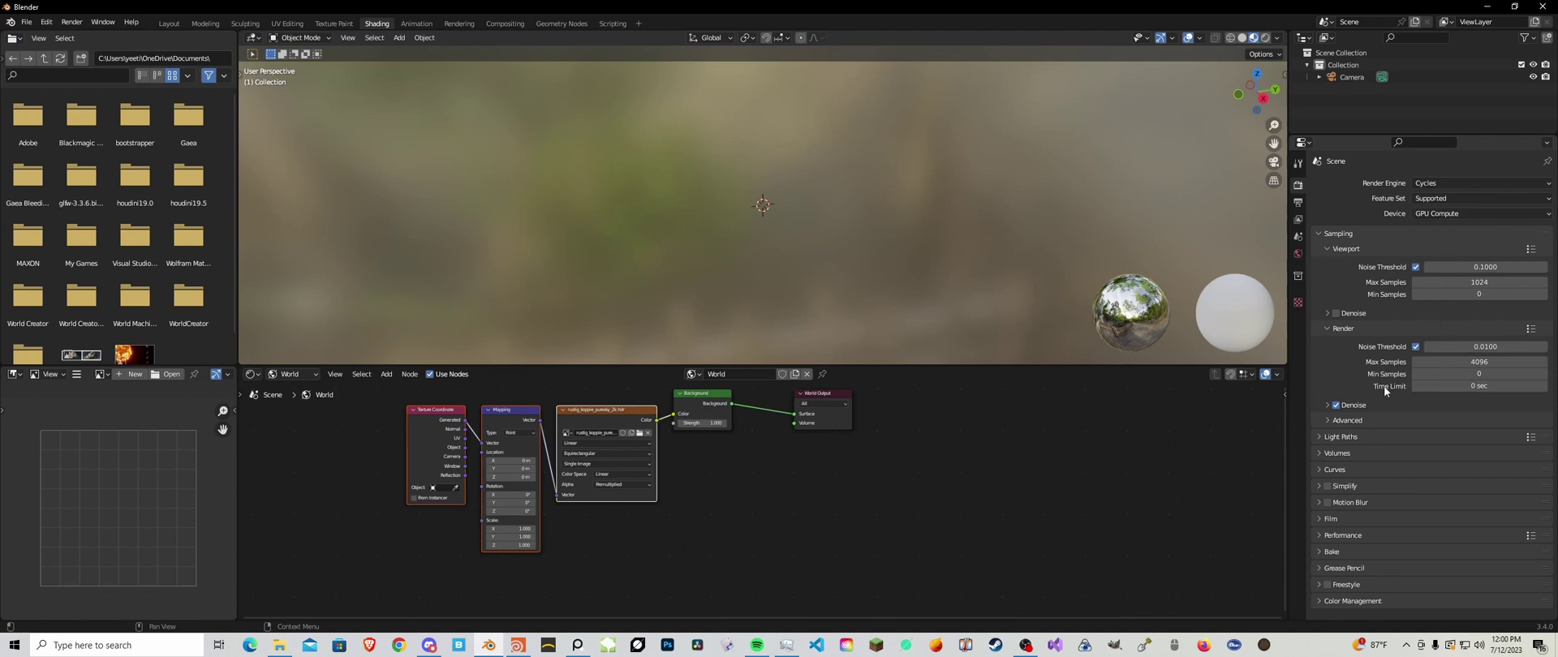
Set the Total, Transmission and Volume max light bounces to 32 each
{"action": "left_click", "coordinate": [1332, 437]}
{"action": "scroll", "coordinate": [1332, 437], "scroll_direction": "down", "scroll_amount": 2}
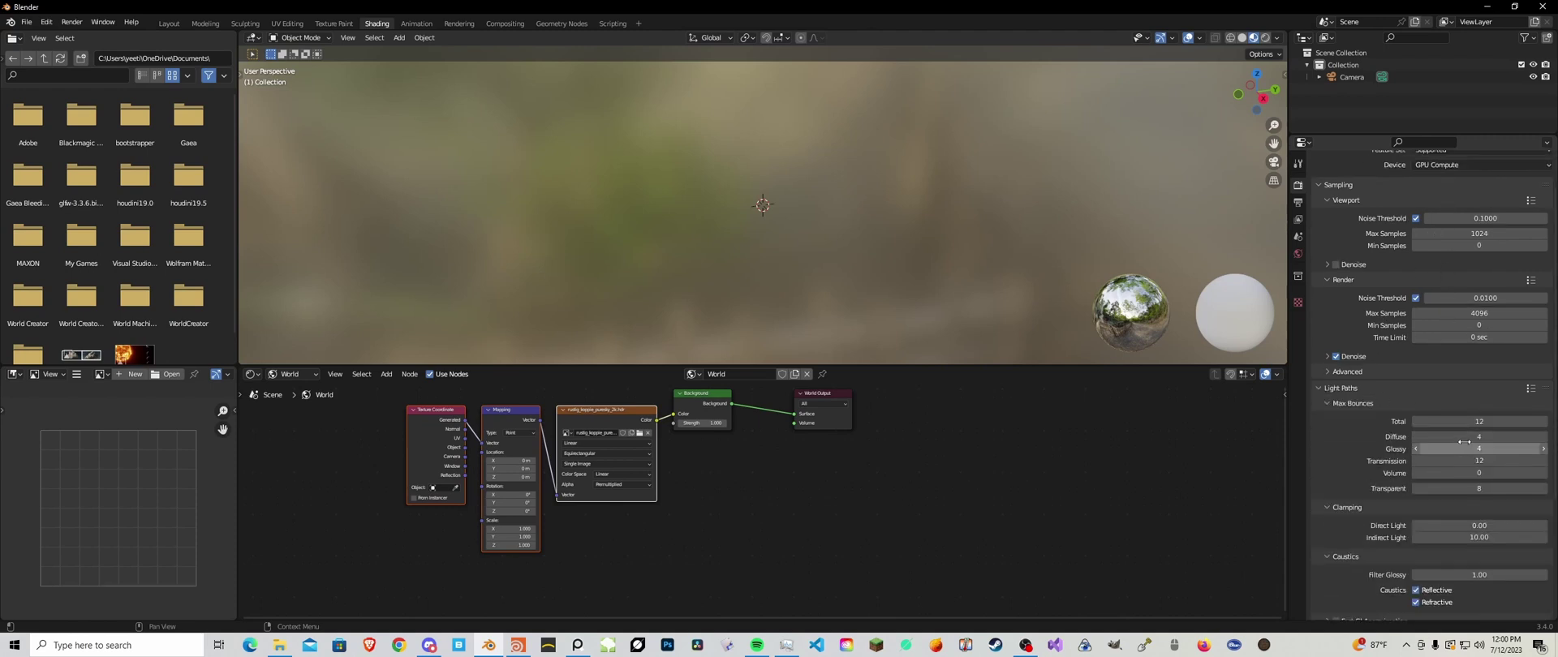
{"action": "left_click", "coordinate": [1465, 423]}
{"action": "type", "text": "32"}
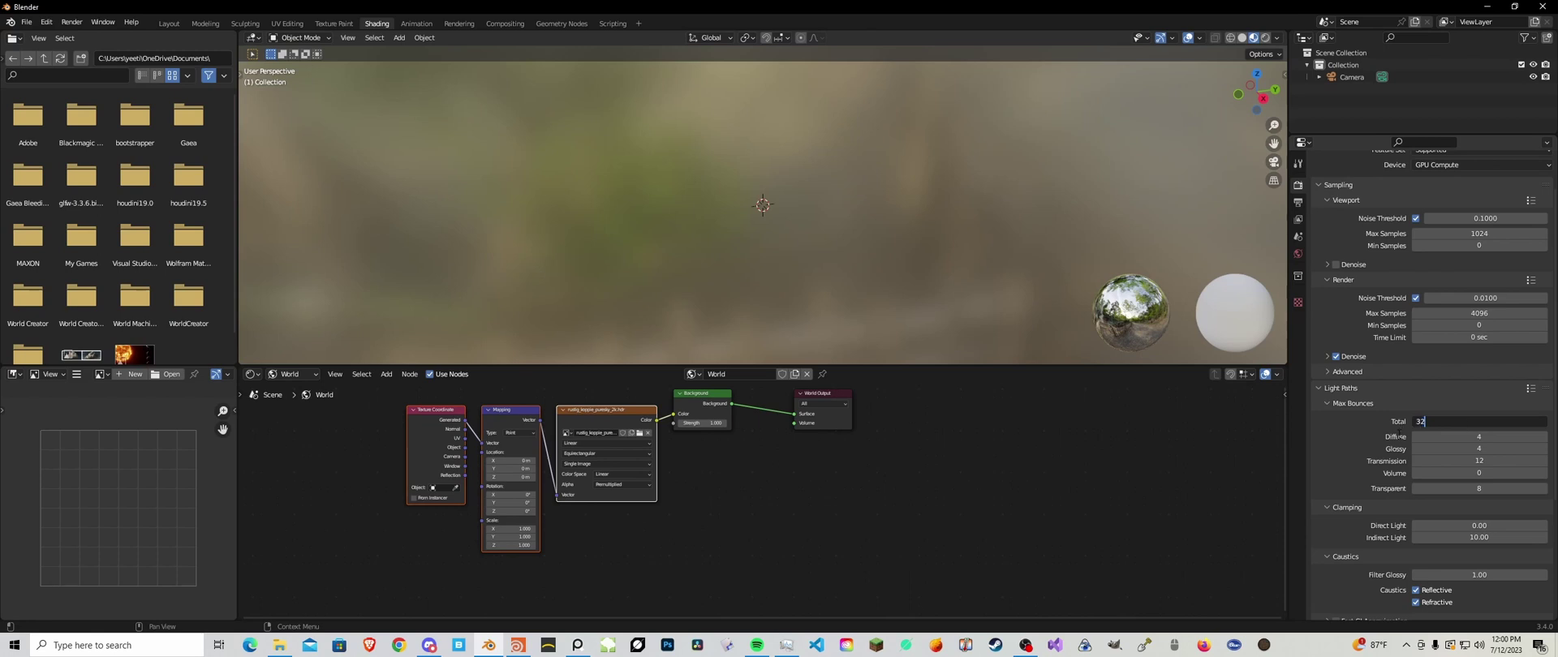
{"action": "left_click", "coordinate": [1421, 460]}
{"action": "type", "text": "32"}
{"action": "key", "text": "Return"}
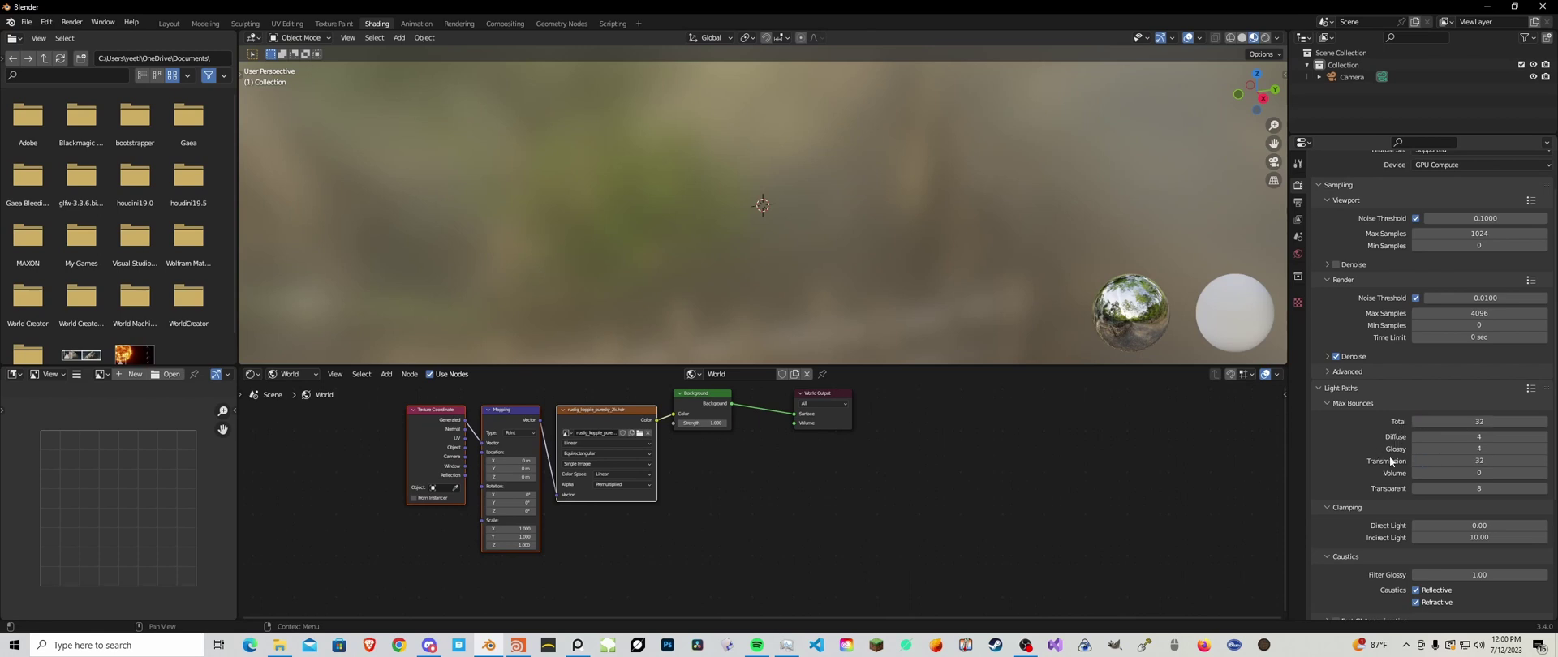
{"action": "left_click", "coordinate": [1452, 473]}
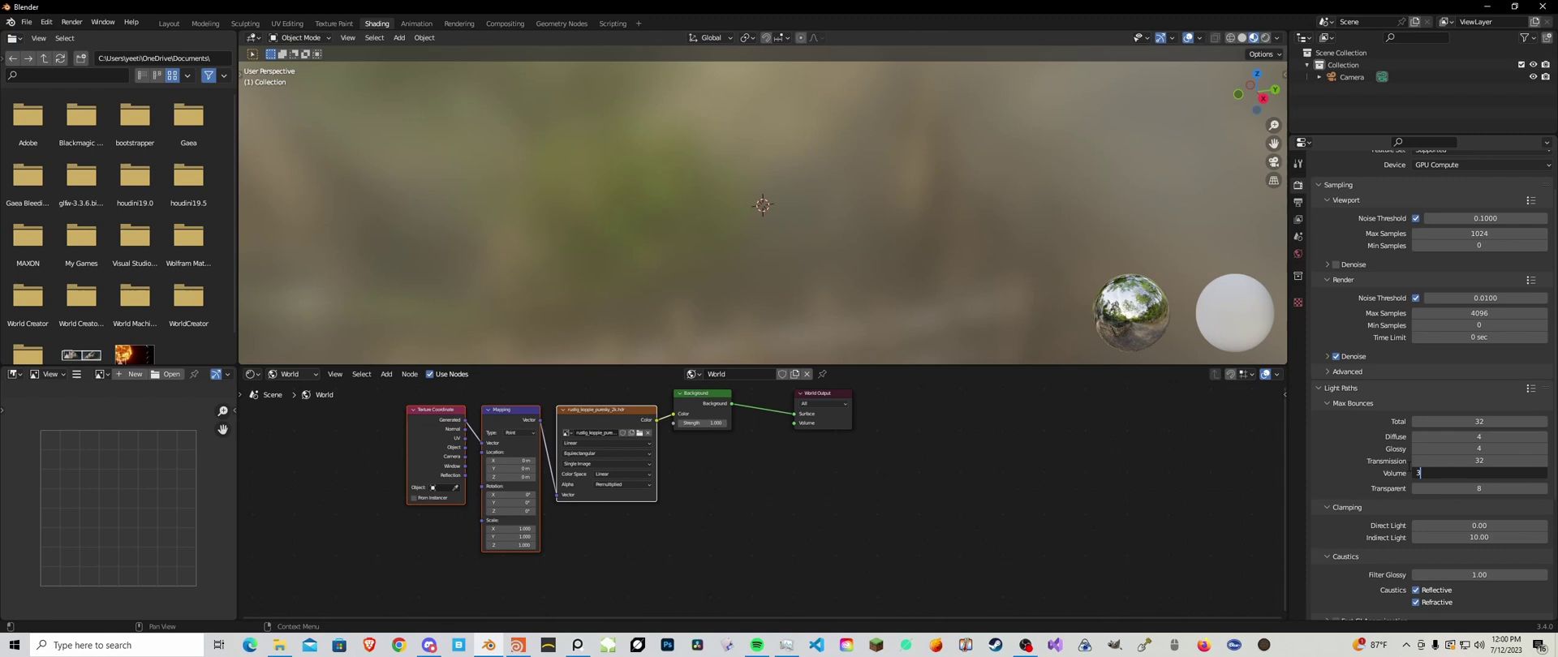
{"action": "key", "text": "Return"}
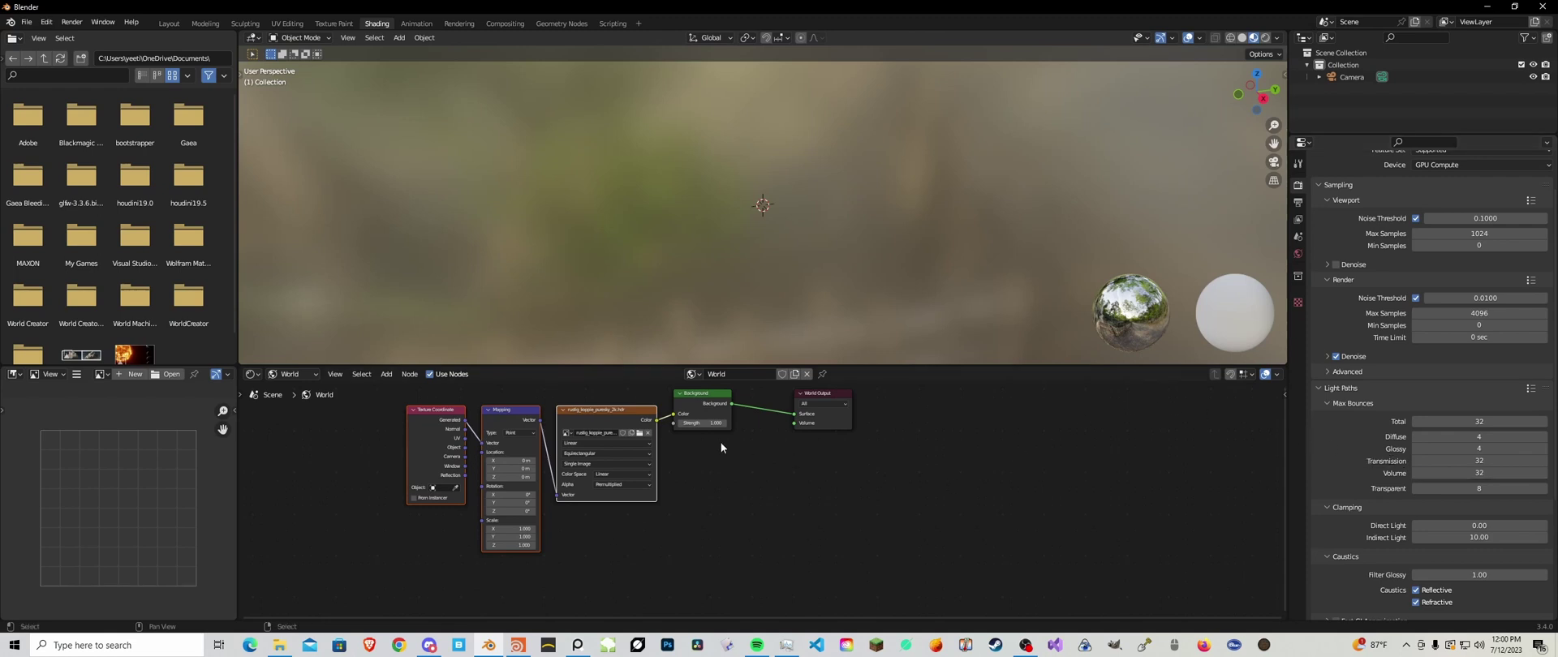
Switch the shader editor from World back to Object shading
{"action": "key", "text": "Home"}
{"action": "left_click_drag", "start_coordinate": [871, 428], "coordinate": [871, 429]}
{"action": "left_click", "coordinate": [294, 375]}
{"action": "left_click", "coordinate": [302, 389]}
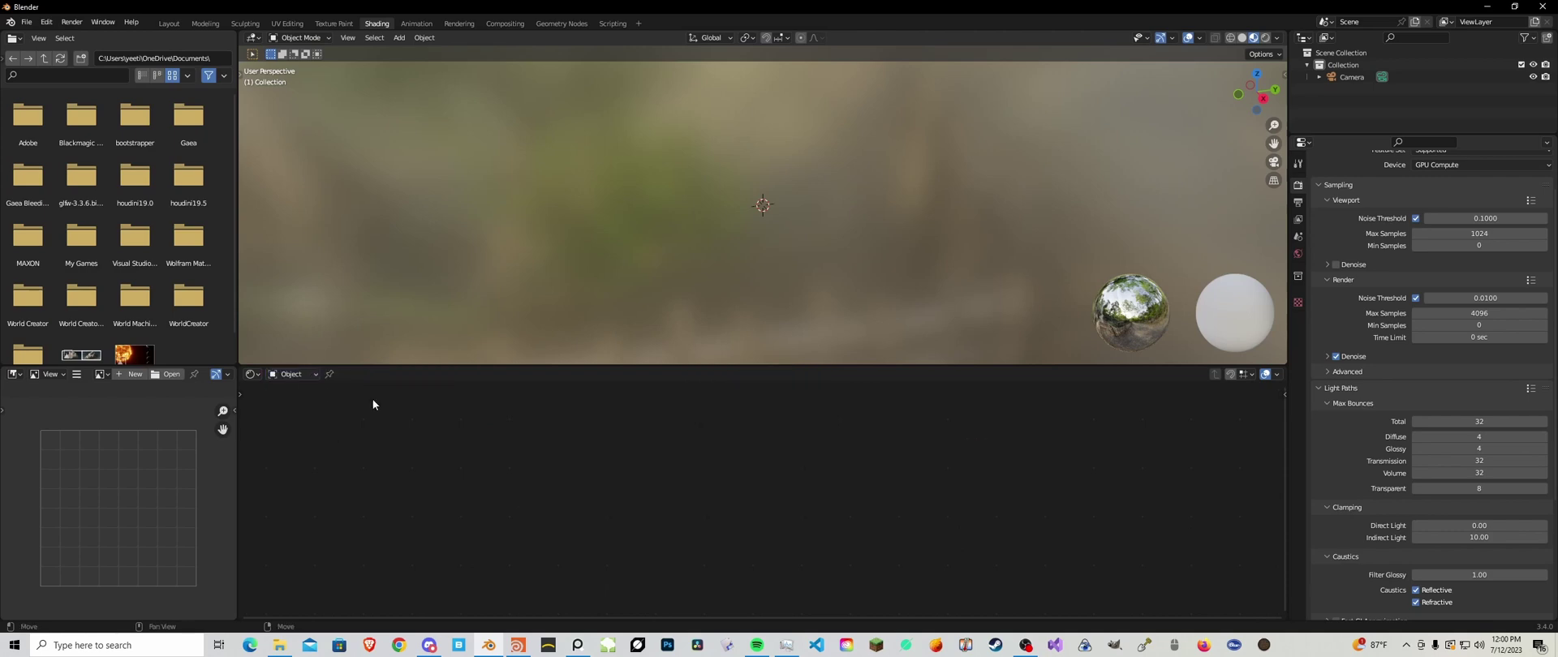
Bring cloud1.vdb from the Final folder in File Explorer into Blender's 3D scene and show it in solid shading
{"action": "left_click", "coordinate": [279, 645]}
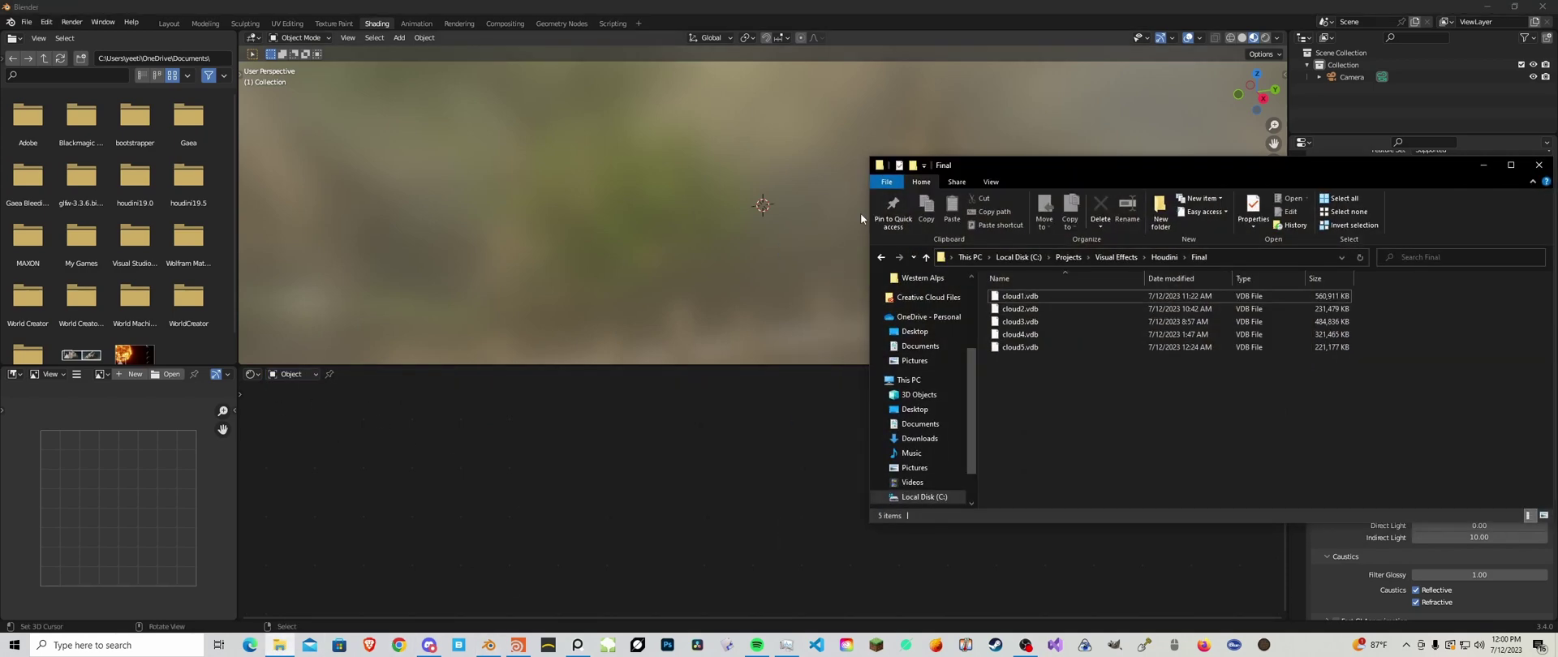
{"action": "left_click", "coordinate": [1020, 296]}
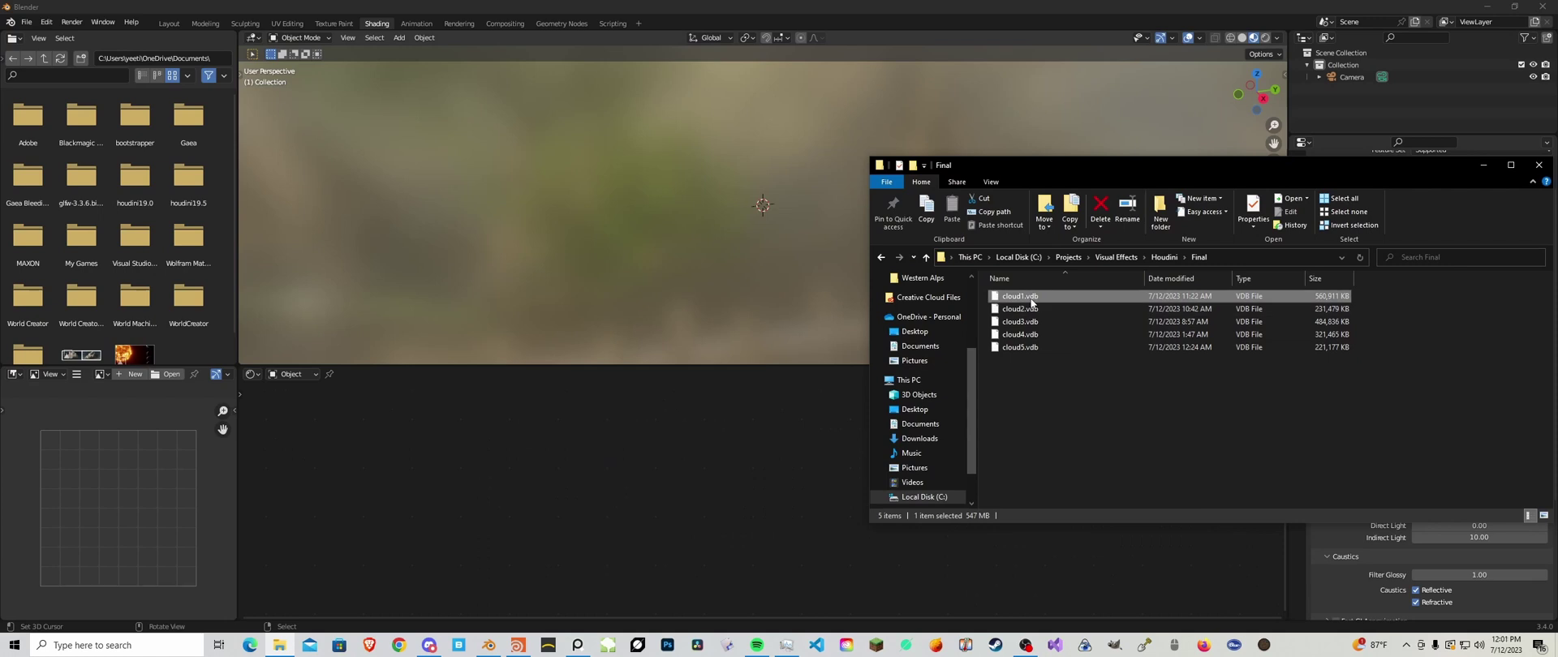
{"action": "left_click_drag", "start_coordinate": [1032, 303], "coordinate": [713, 238]}
{"action": "left_click", "coordinate": [740, 539]}
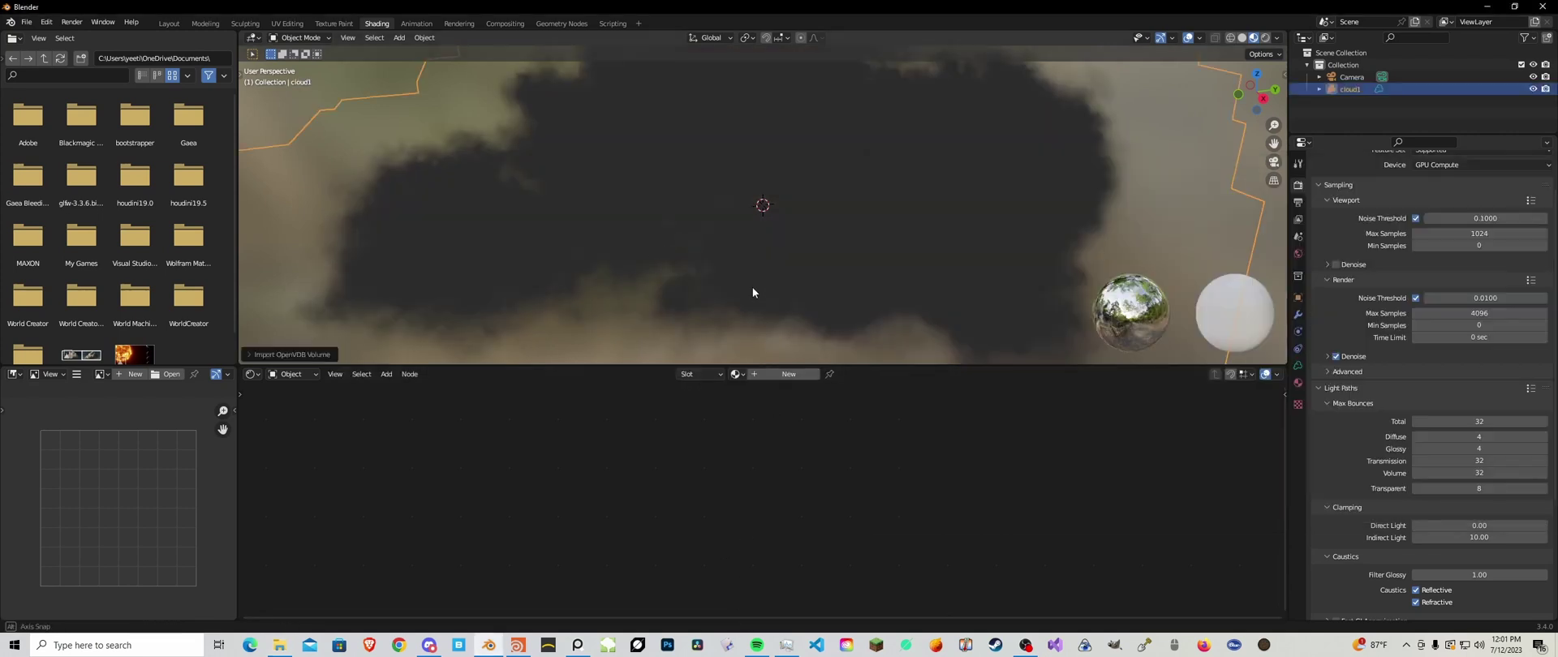
{"action": "scroll", "coordinate": [752, 286], "scroll_direction": "down", "scroll_amount": 5}
{"action": "key", "text": "z"}
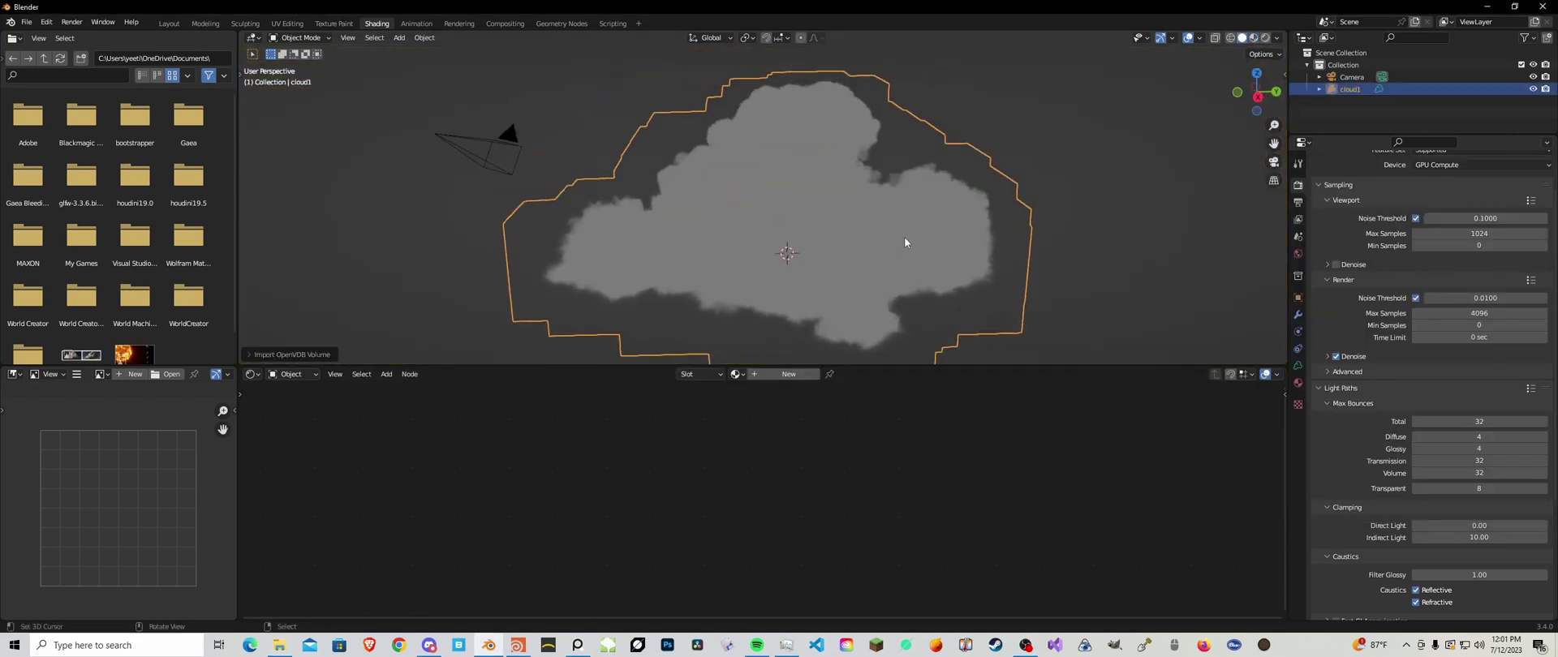
Assign the existing Material to the cloud volume and delete its Principled BSDF node
{"action": "left_click", "coordinate": [736, 375]}
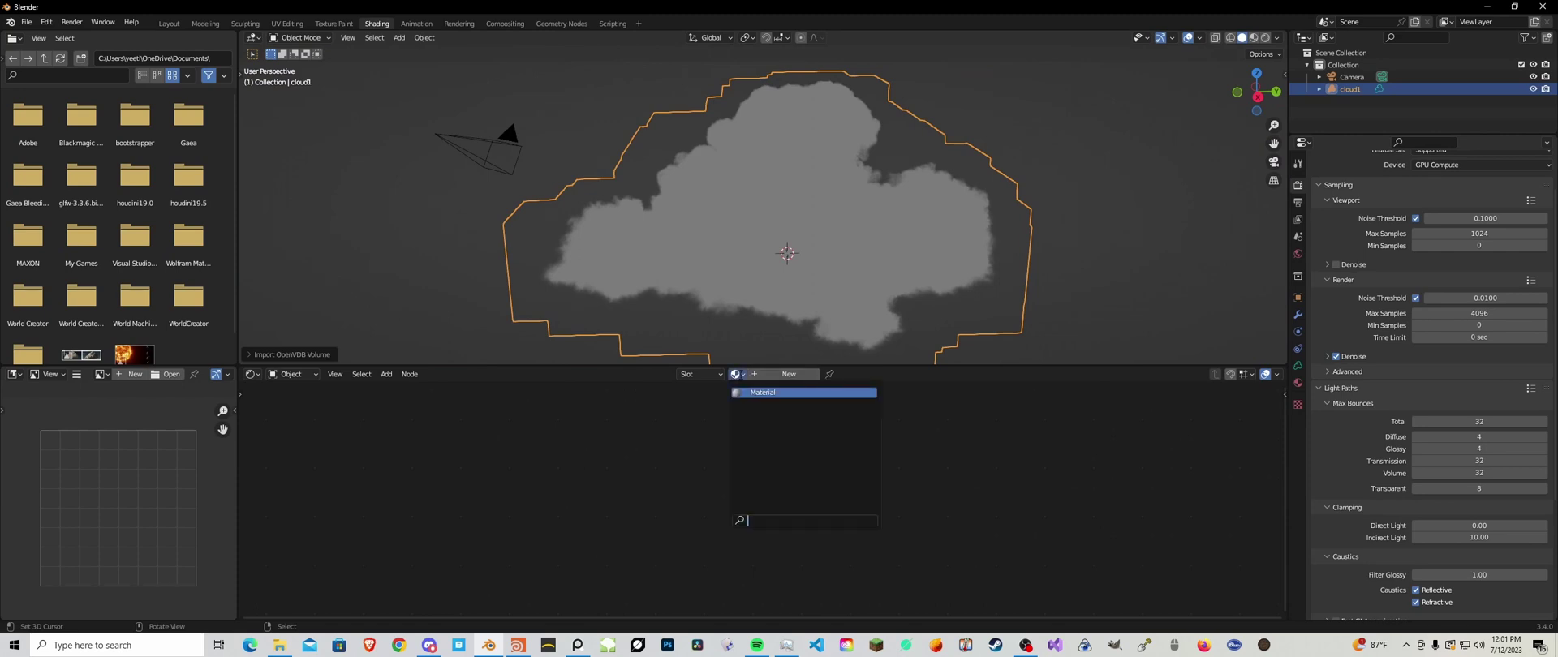
{"action": "left_click", "coordinate": [750, 393]}
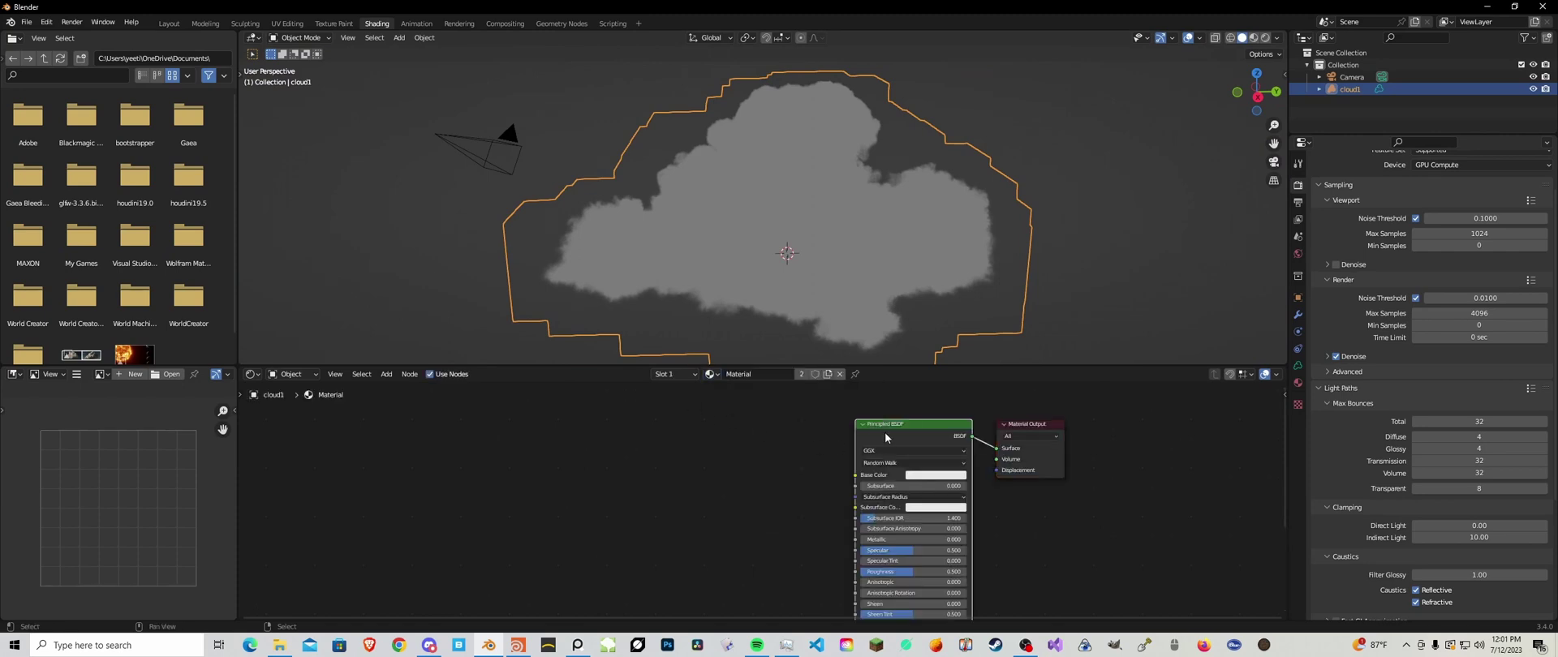
{"action": "key", "text": "x"}
{"action": "scroll", "coordinate": [881, 426], "scroll_direction": "down", "scroll_amount": 2}
{"action": "middle_click_drag", "start_coordinate": [872, 417], "coordinate": [860, 448]}
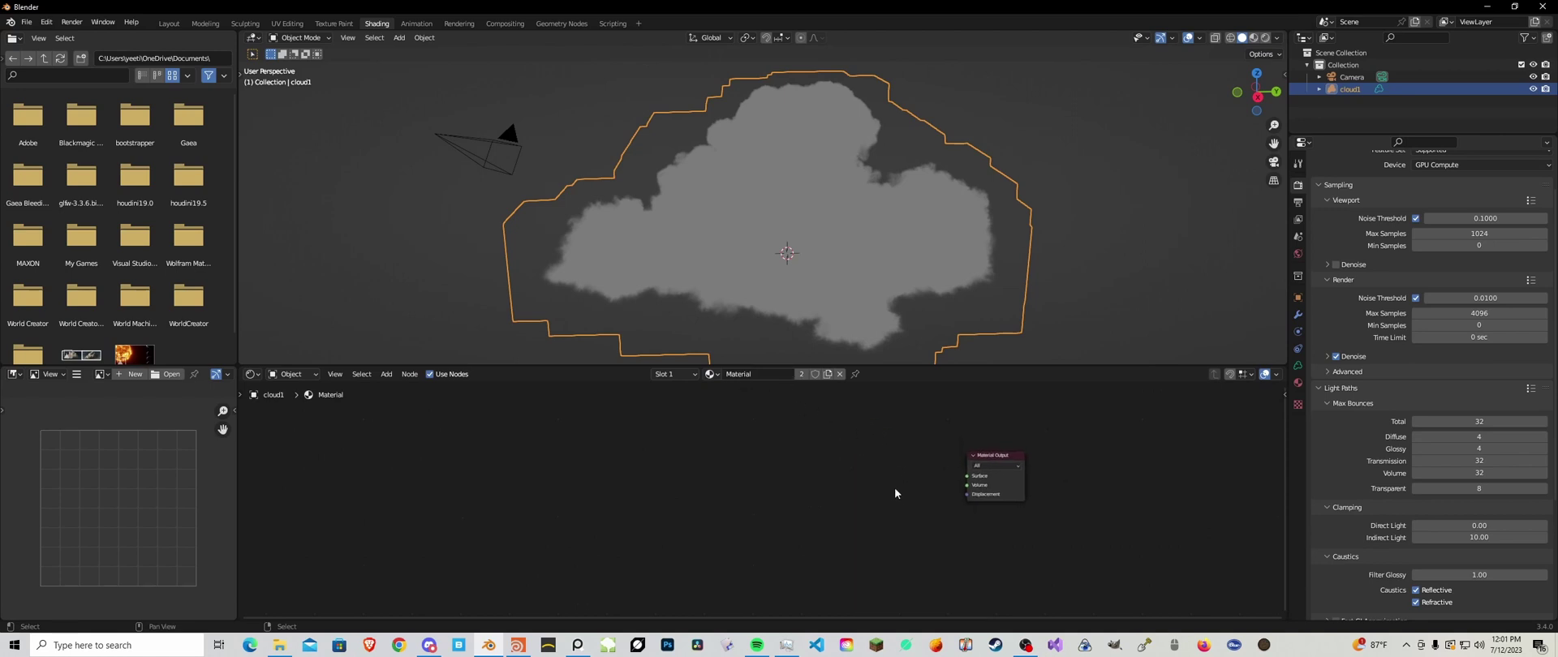
Add a Volume Scatter node and connect it to the Material Output's Volume input
{"action": "scroll", "coordinate": [894, 489], "scroll_direction": "up", "scroll_amount": 2}
{"action": "key", "text": "shift+a"}
{"action": "mouse_move", "coordinate": [834, 440]}
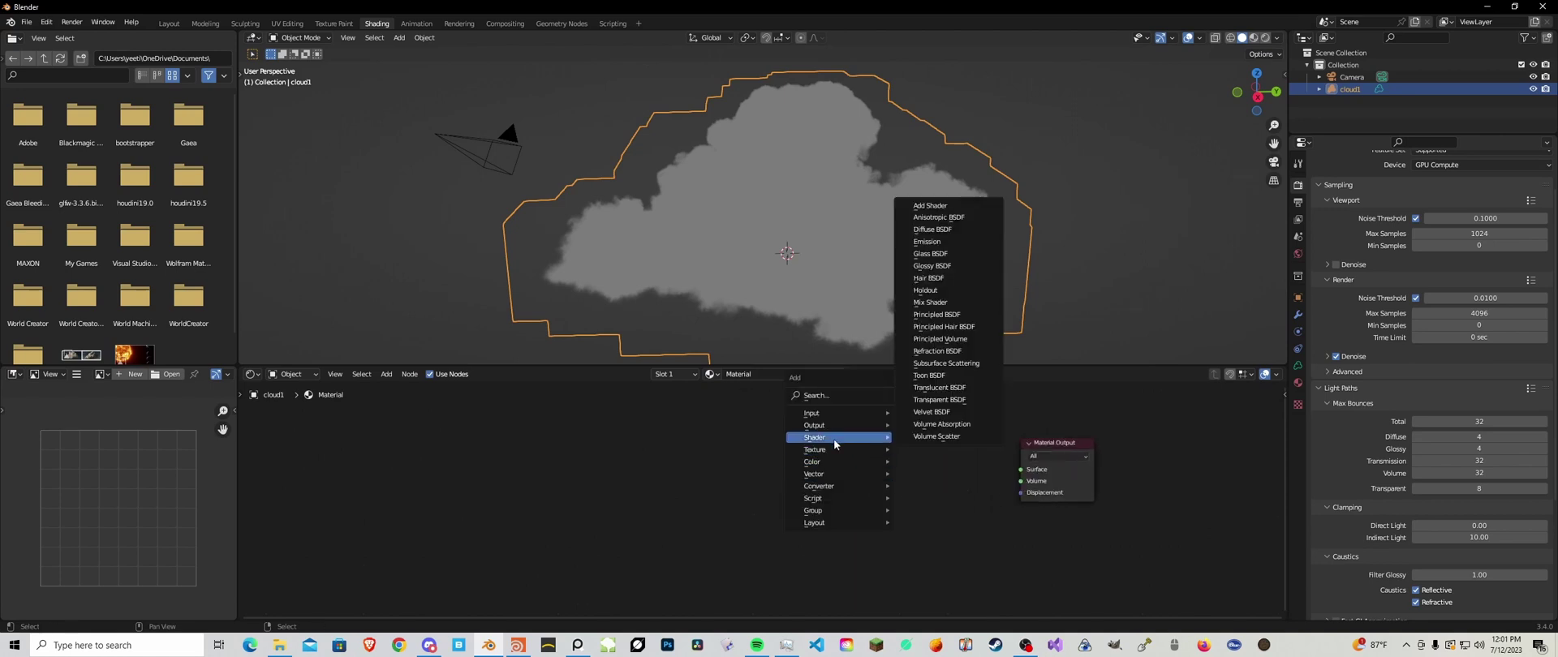
{"action": "left_click", "coordinate": [936, 436]}
{"action": "left_click", "coordinate": [893, 444]}
{"action": "left_click_drag", "start_coordinate": [968, 467], "coordinate": [1020, 480]}
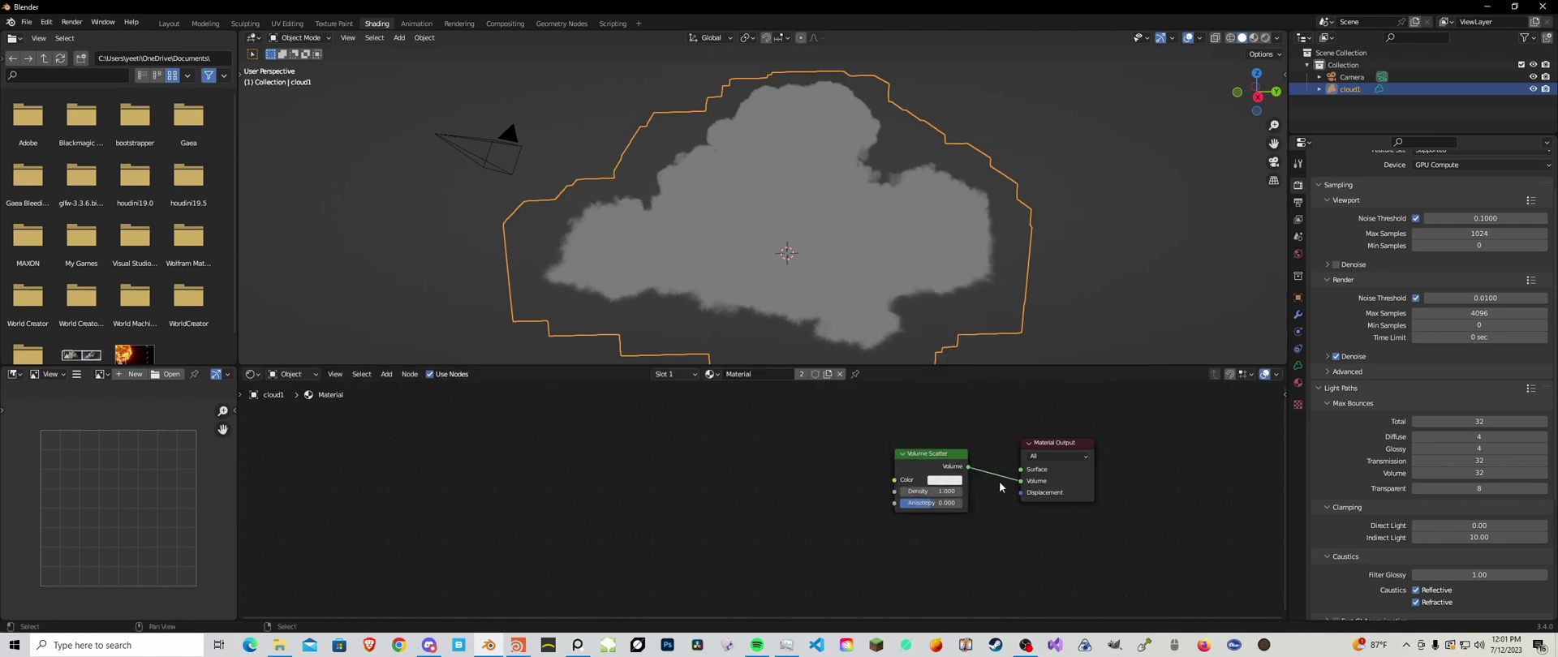
Add an Attribute node named density and connect its Fac output to the Volume Scatter's Density input
{"action": "key", "text": "shift+a"}
{"action": "mouse_move", "coordinate": [726, 424]}
{"action": "left_click", "coordinate": [837, 206]}
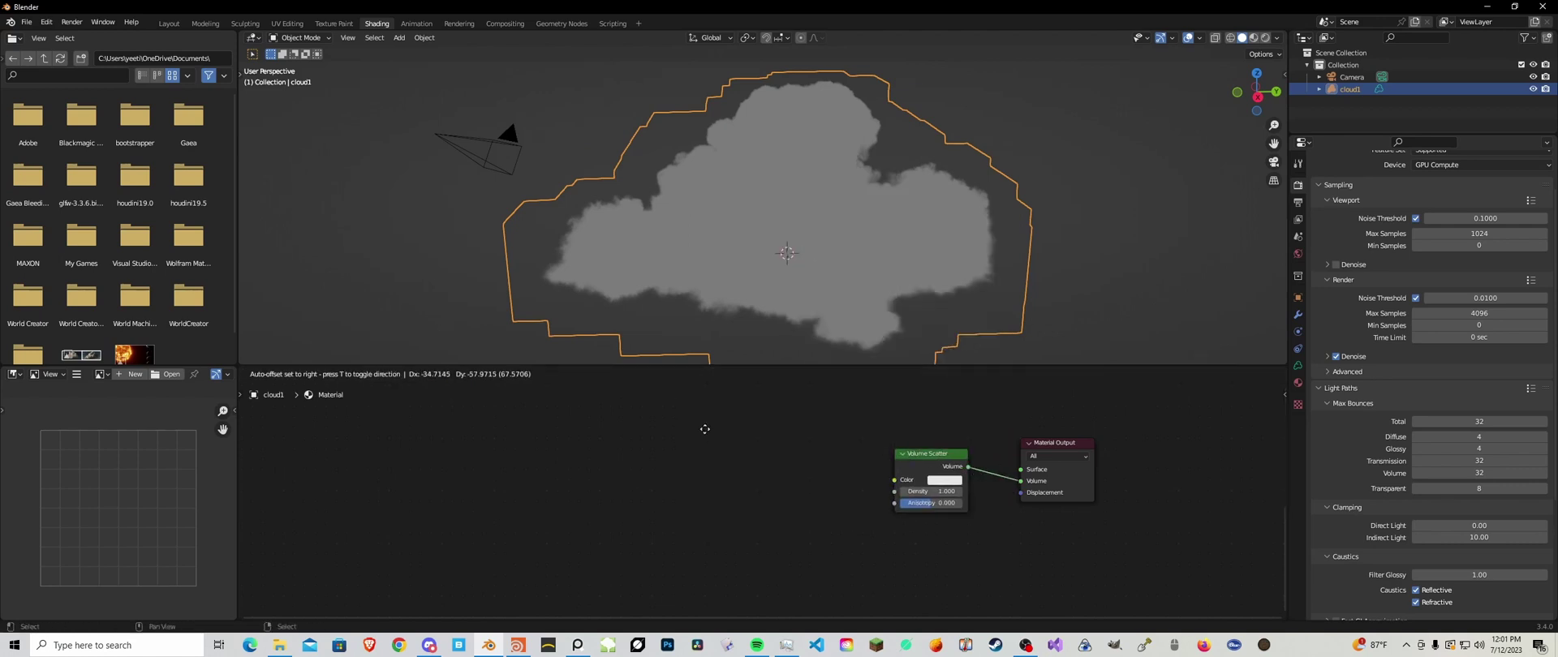
{"action": "left_click", "coordinate": [737, 521]}
{"action": "left_click", "coordinate": [739, 509]}
{"action": "type", "text": "dens"}
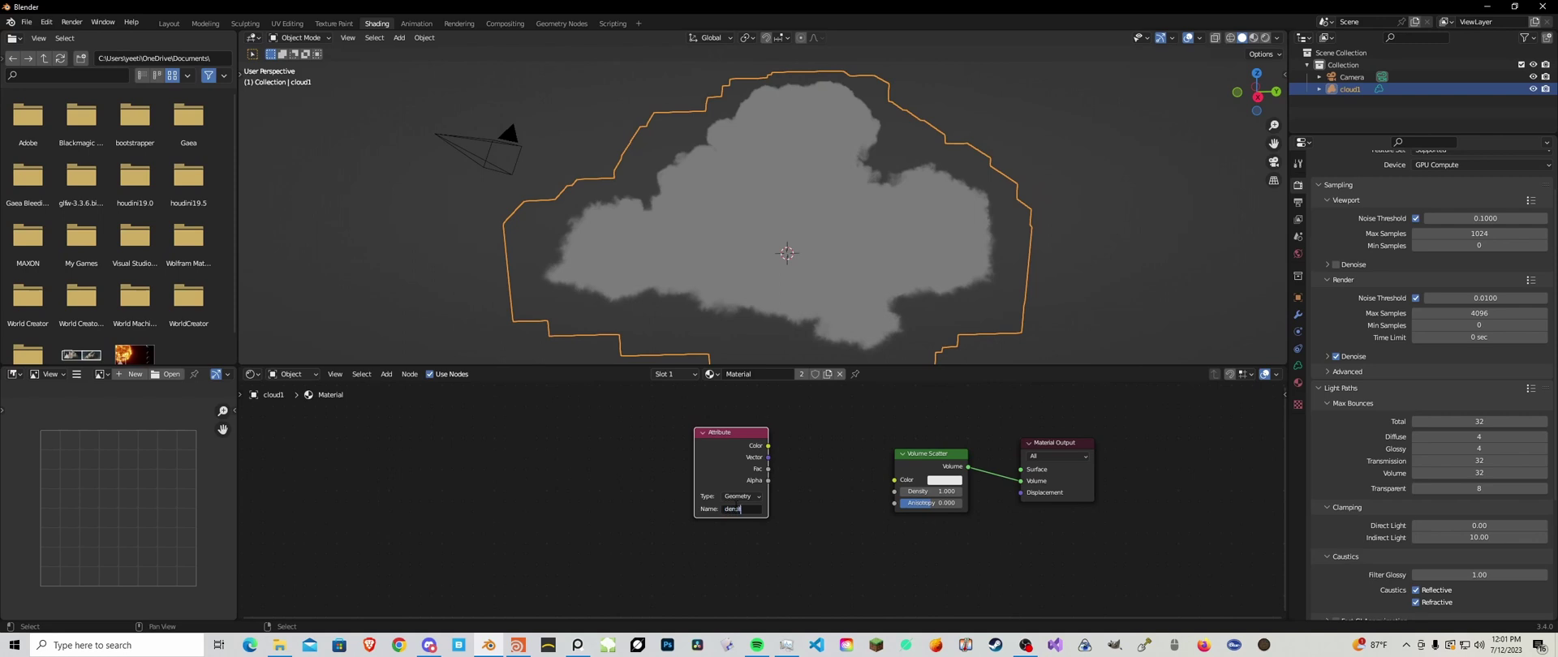
{"action": "type", "text": "ity"}
{"action": "left_click_drag", "start_coordinate": [711, 501], "coordinate": [896, 499]}
{"action": "left_click_drag", "start_coordinate": [726, 480], "coordinate": [894, 491]}
Hide the viewport overlays and preview the cloud in rendered shading
{"action": "middle_click_drag", "start_coordinate": [870, 290], "coordinate": [1095, 148]}
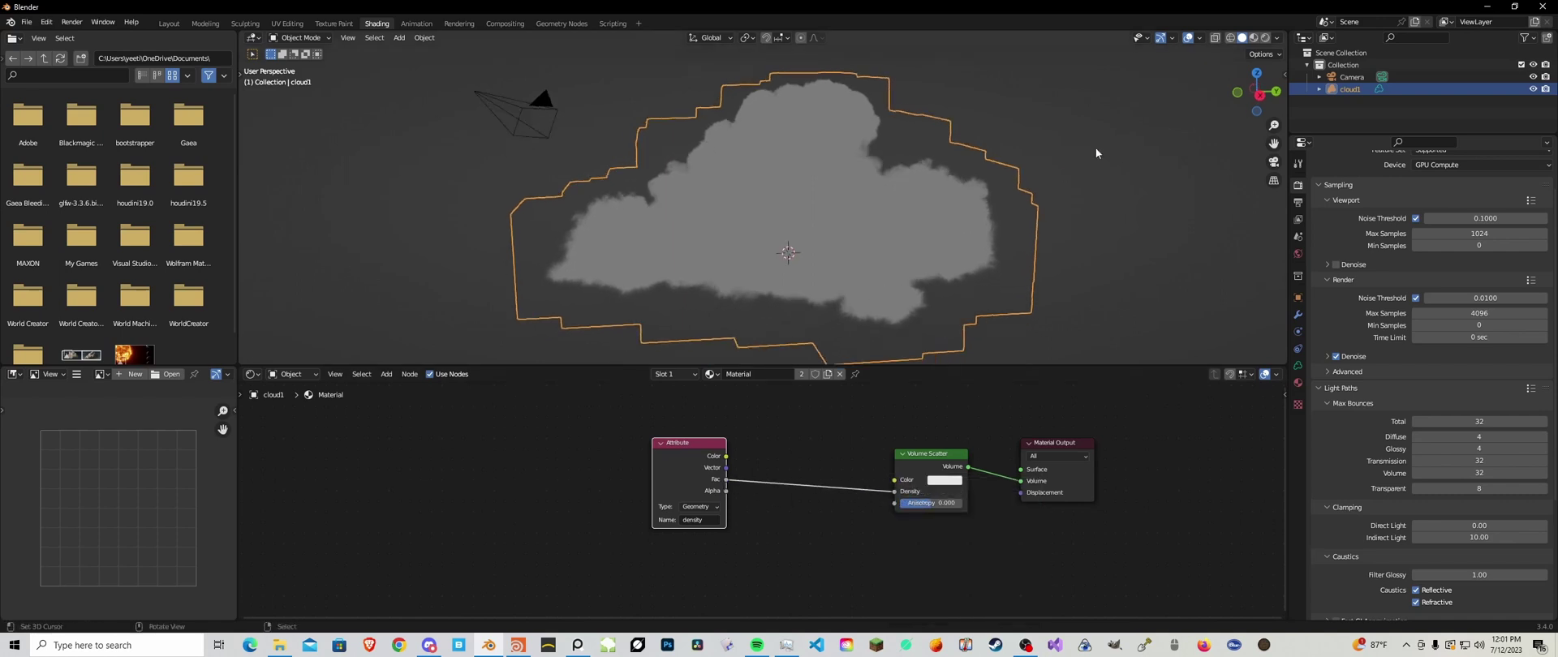
{"action": "left_click", "coordinate": [1188, 38]}
{"action": "key", "text": "z"}
{"action": "left_click", "coordinate": [921, 147]}
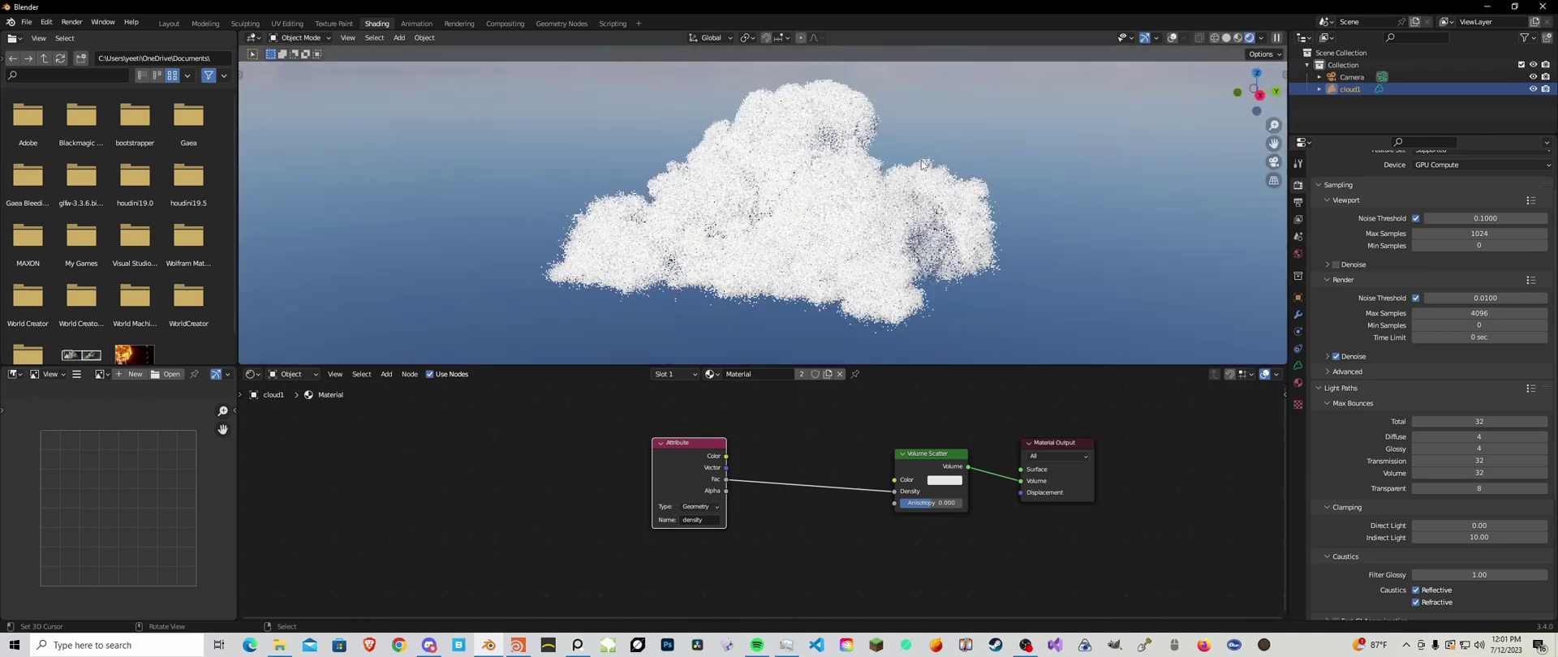
Lower the color management exposure to about -2.311
{"action": "scroll", "coordinate": [1448, 471], "scroll_direction": "down", "scroll_amount": 5}
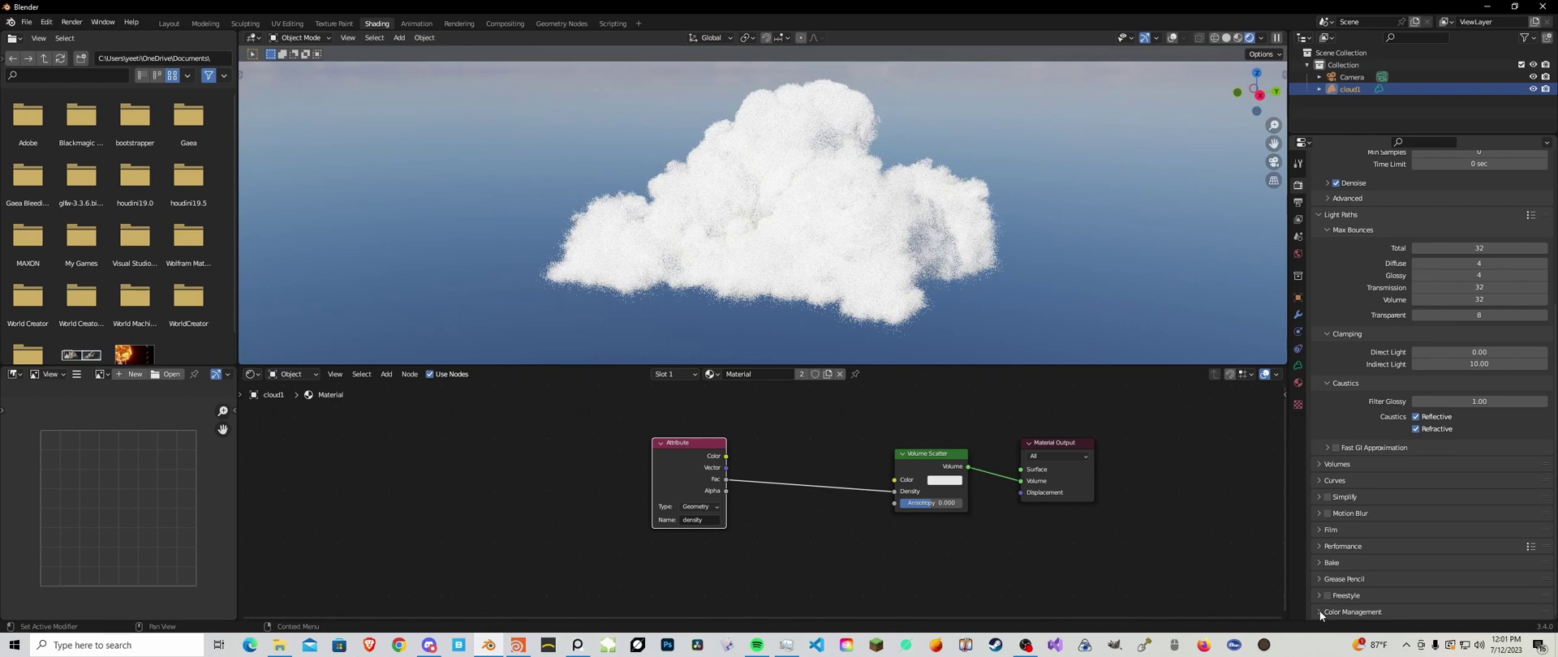
{"action": "left_click", "coordinate": [1320, 614]}
{"action": "scroll", "coordinate": [1425, 560], "scroll_direction": "down", "scroll_amount": 3}
{"action": "left_click_drag", "start_coordinate": [1448, 562], "coordinate": [1439, 563]}
{"action": "scroll", "coordinate": [1459, 349], "scroll_direction": "up", "scroll_amount": 9}
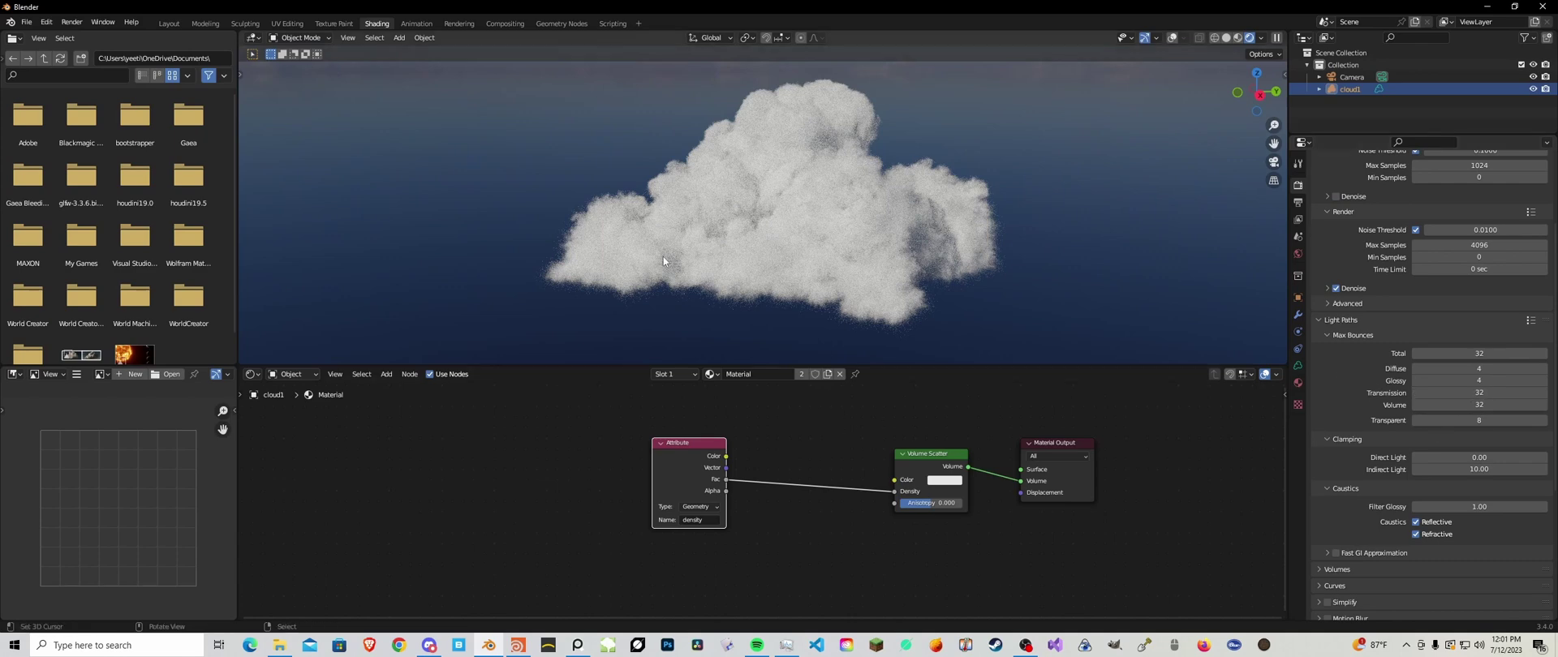
Return the viewport to solid shading and move the Attribute node farther from the Volume Scatter node to make room
{"action": "key", "text": "z"}
{"action": "left_click", "coordinate": [865, 273]}
{"action": "left_click_drag", "start_coordinate": [712, 485], "coordinate": [586, 485]}
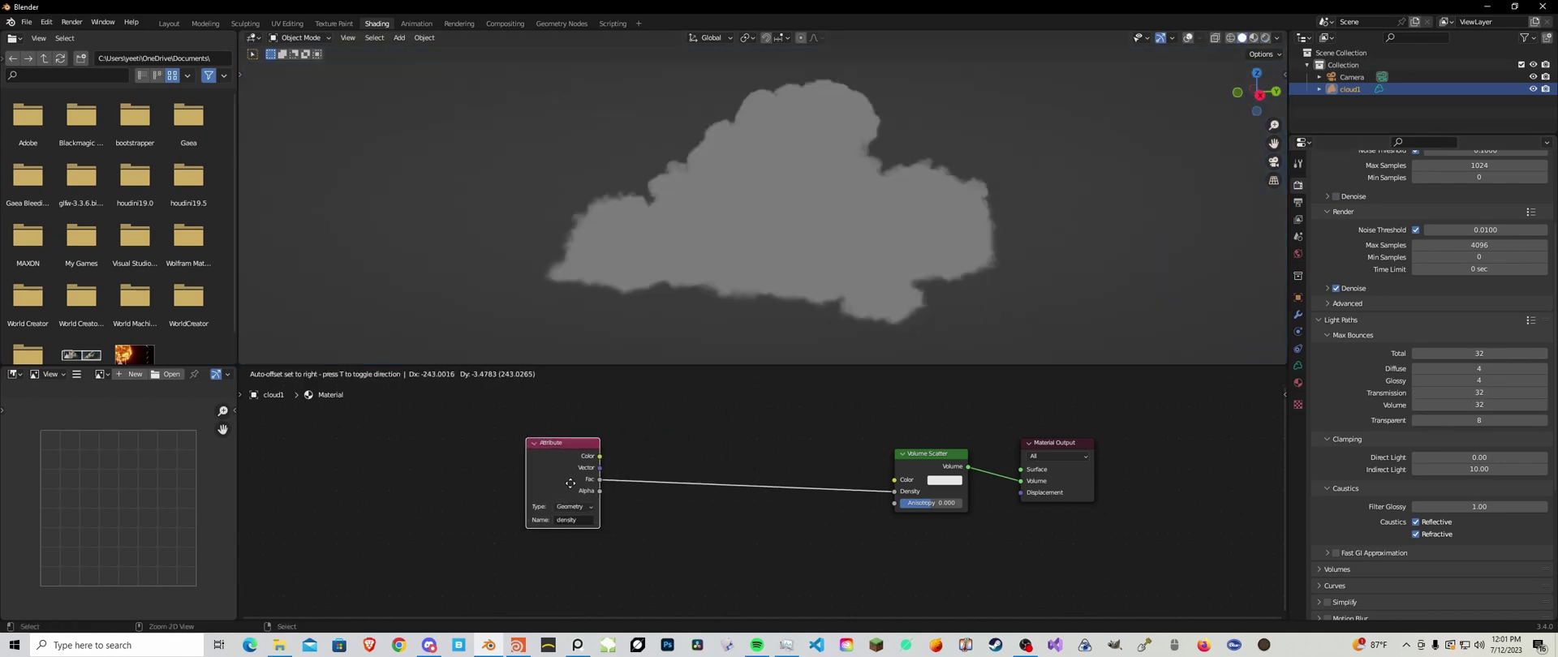
{"action": "scroll", "coordinate": [701, 503], "scroll_direction": "down", "scroll_amount": 2}
{"action": "middle_click_drag", "start_coordinate": [701, 503], "coordinate": [715, 488]}
{"action": "left_click_drag", "start_coordinate": [635, 465], "coordinate": [661, 446]}
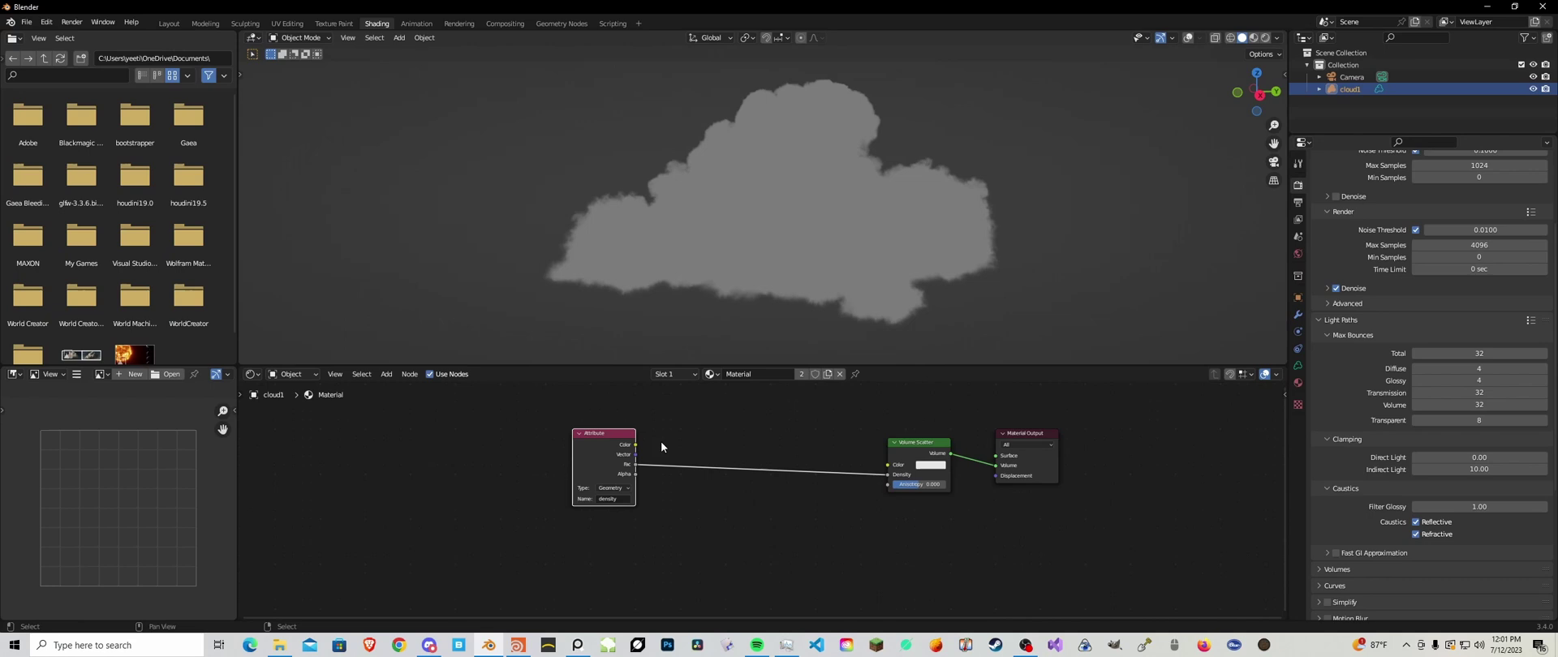
{"action": "scroll", "coordinate": [673, 463], "scroll_direction": "up", "scroll_amount": 2}
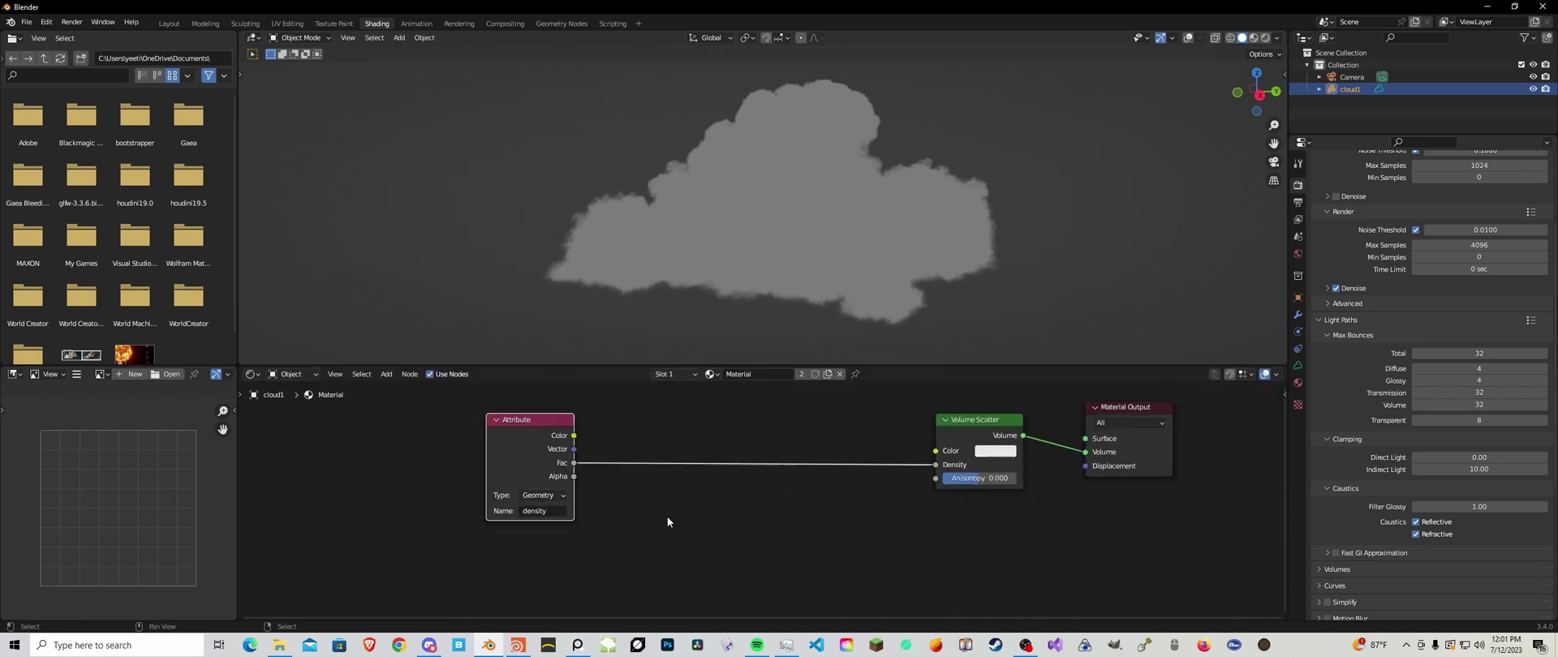
Add a Light Path node directly below the Attribute node
{"action": "scroll", "coordinate": [712, 437], "scroll_direction": "down", "scroll_amount": 1}
{"action": "key", "text": "shift+a"}
{"action": "mouse_move", "coordinate": [693, 456]}
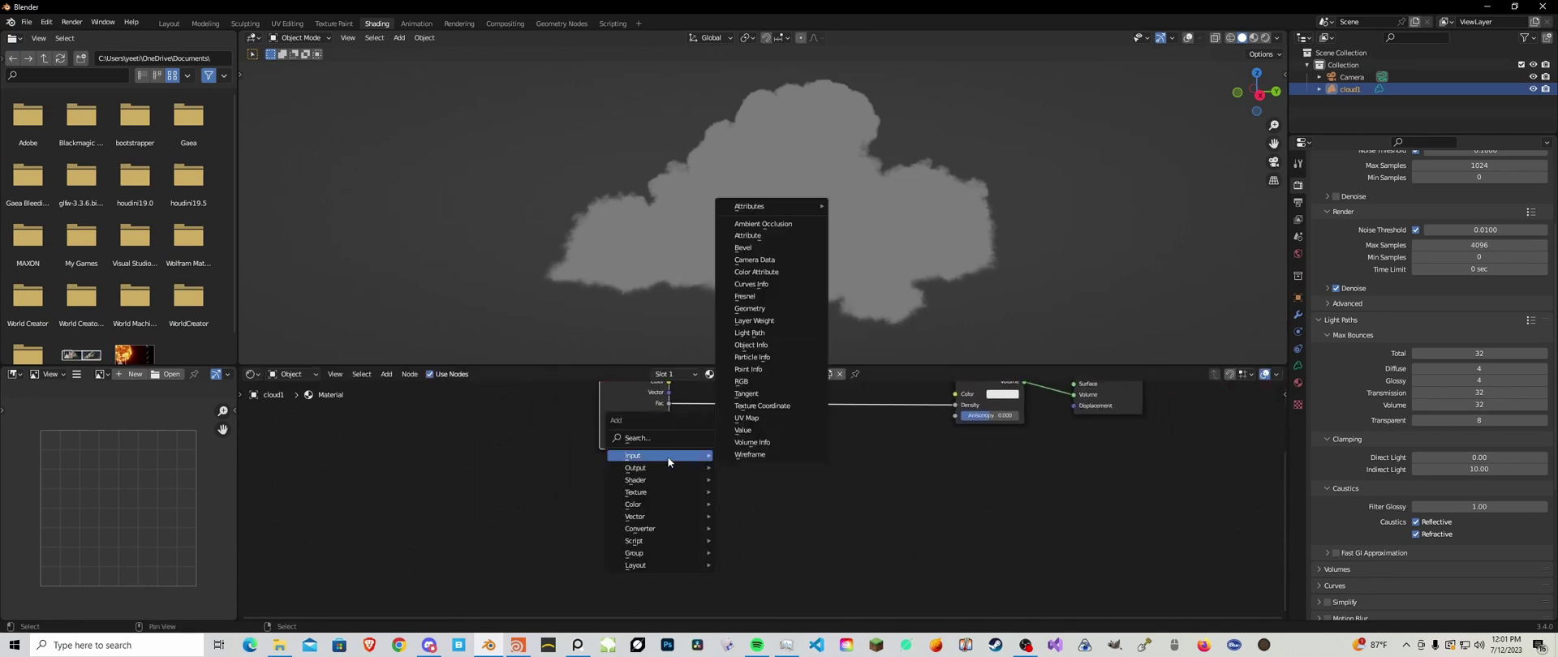
{"action": "left_click", "coordinate": [737, 334]}
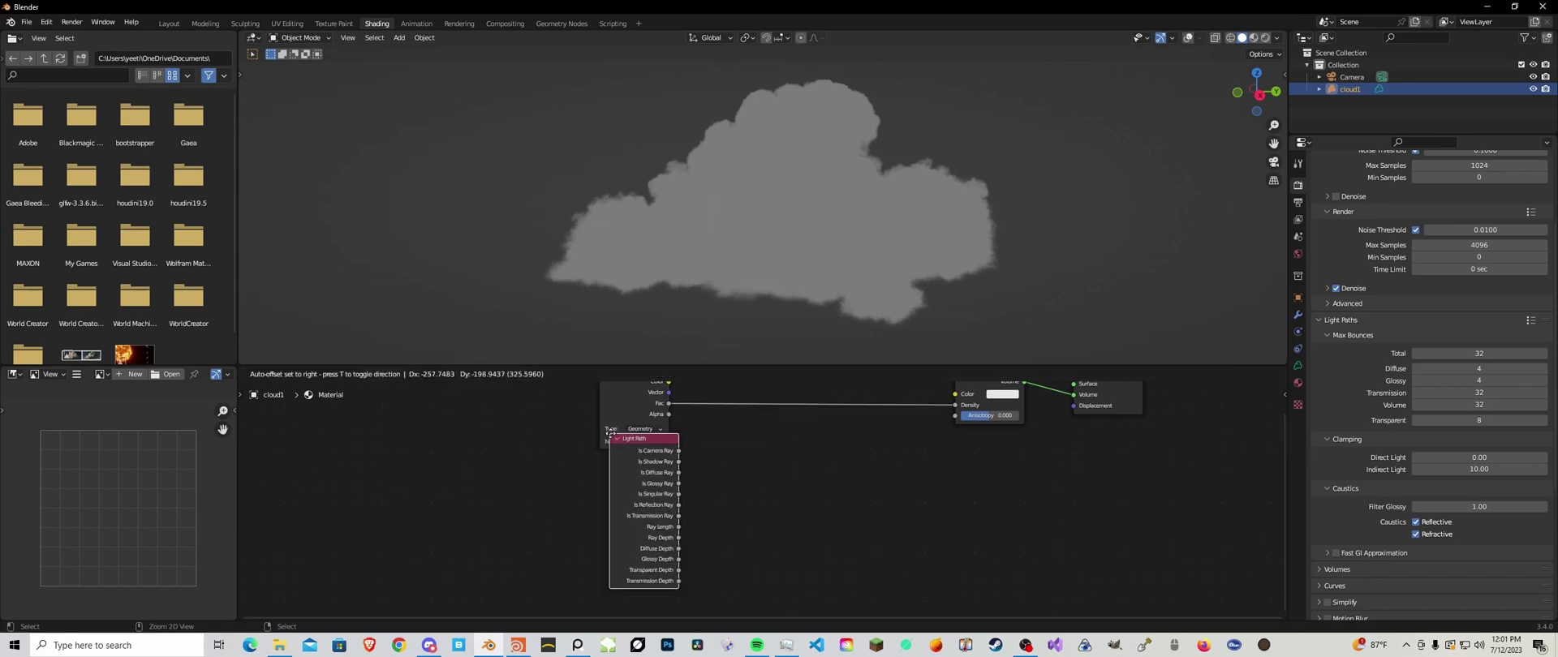
{"action": "left_click", "coordinate": [645, 446]}
{"action": "scroll", "coordinate": [824, 486], "scroll_direction": "up", "scroll_amount": 1}
Add a Math node beside the Light Path node and connect Ray Depth to its second Value input
{"action": "key", "text": "shift+a"}
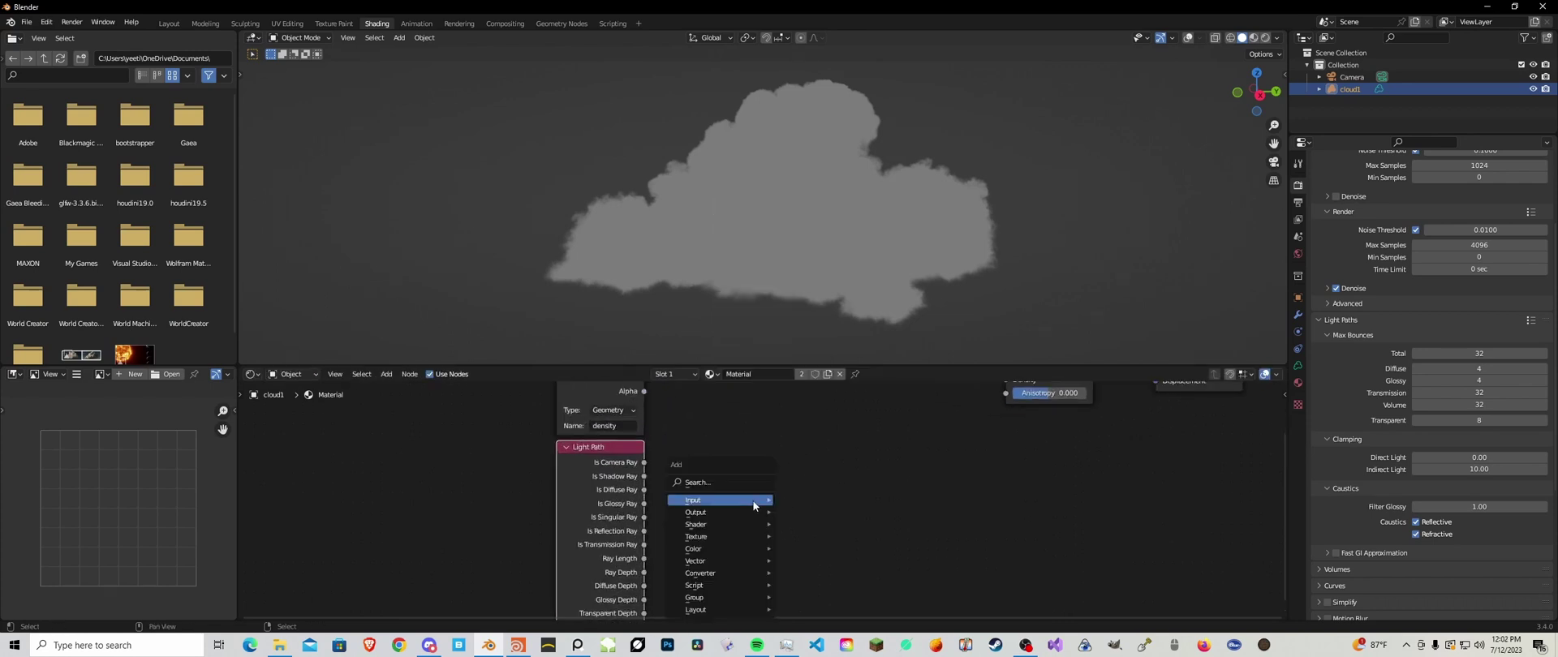
{"action": "mouse_move", "coordinate": [722, 573]}
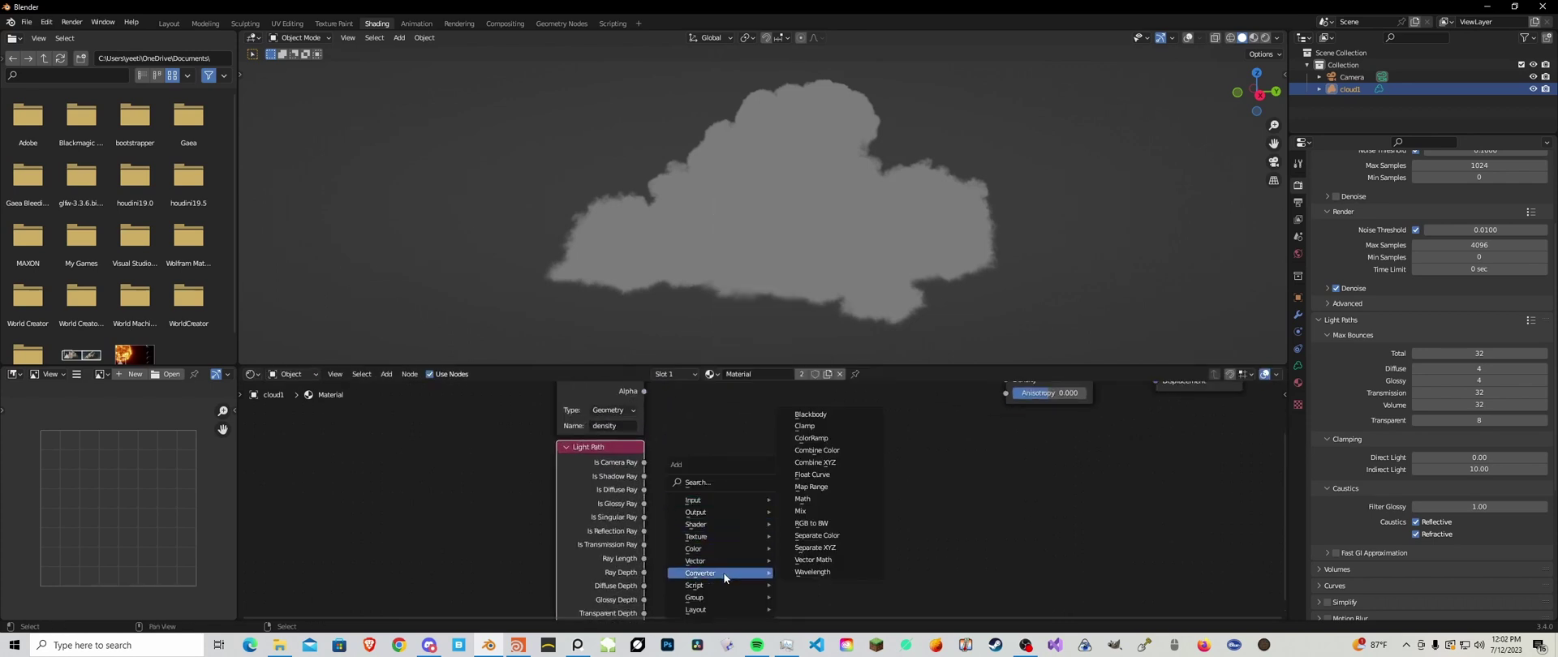
{"action": "left_click", "coordinate": [804, 498]}
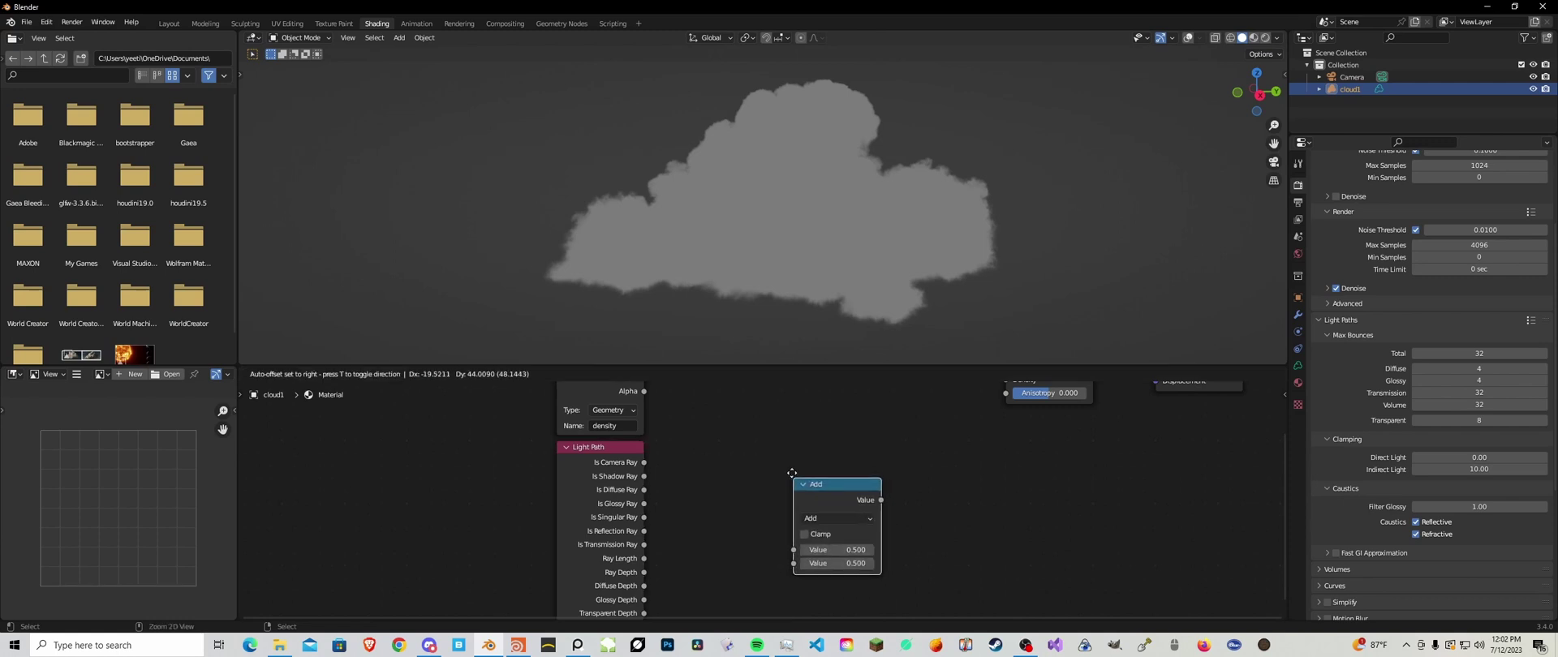
{"action": "left_click", "coordinate": [793, 479]}
{"action": "middle_click_drag", "start_coordinate": [675, 531], "coordinate": [689, 476]}
{"action": "left_click_drag", "start_coordinate": [657, 518], "coordinate": [807, 514]}
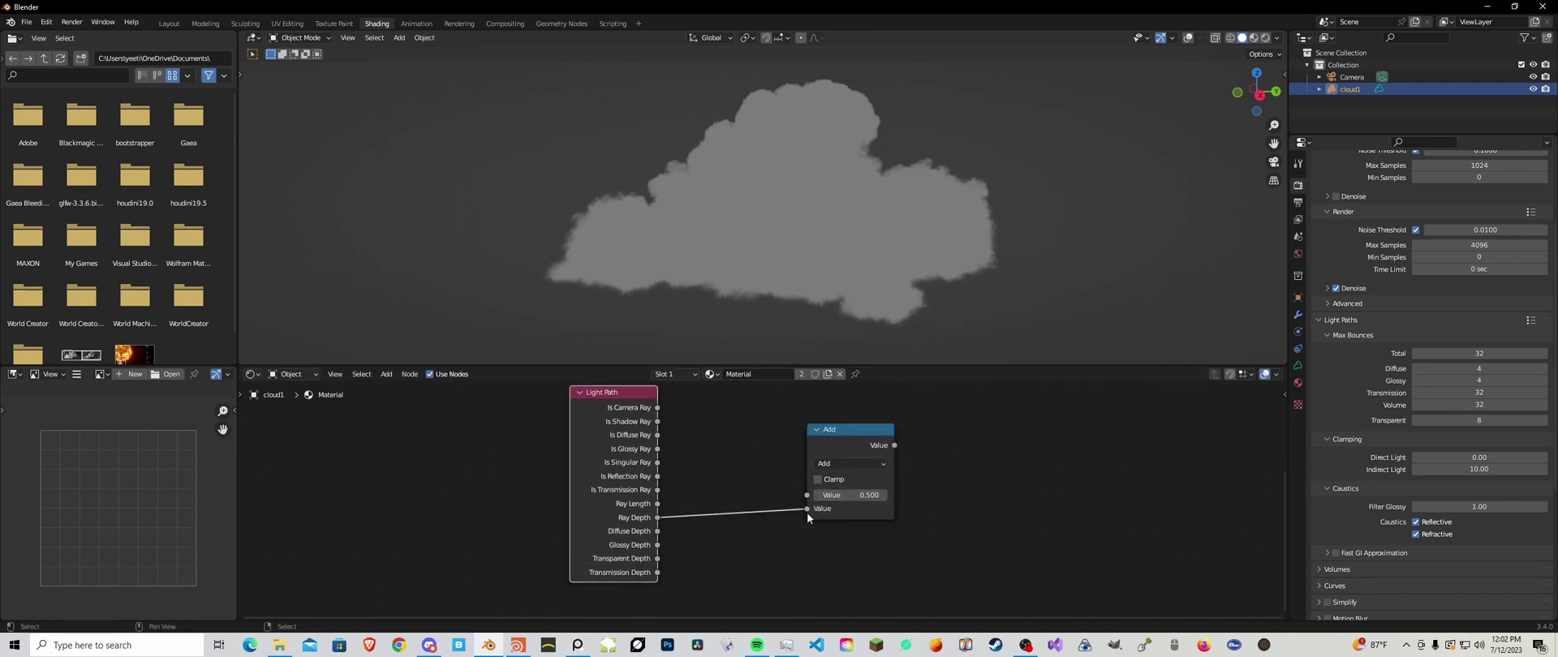
Set the Math node to Power with a base of 0.8 and move it closer to the Light Path node
{"action": "left_click", "coordinate": [836, 461]}
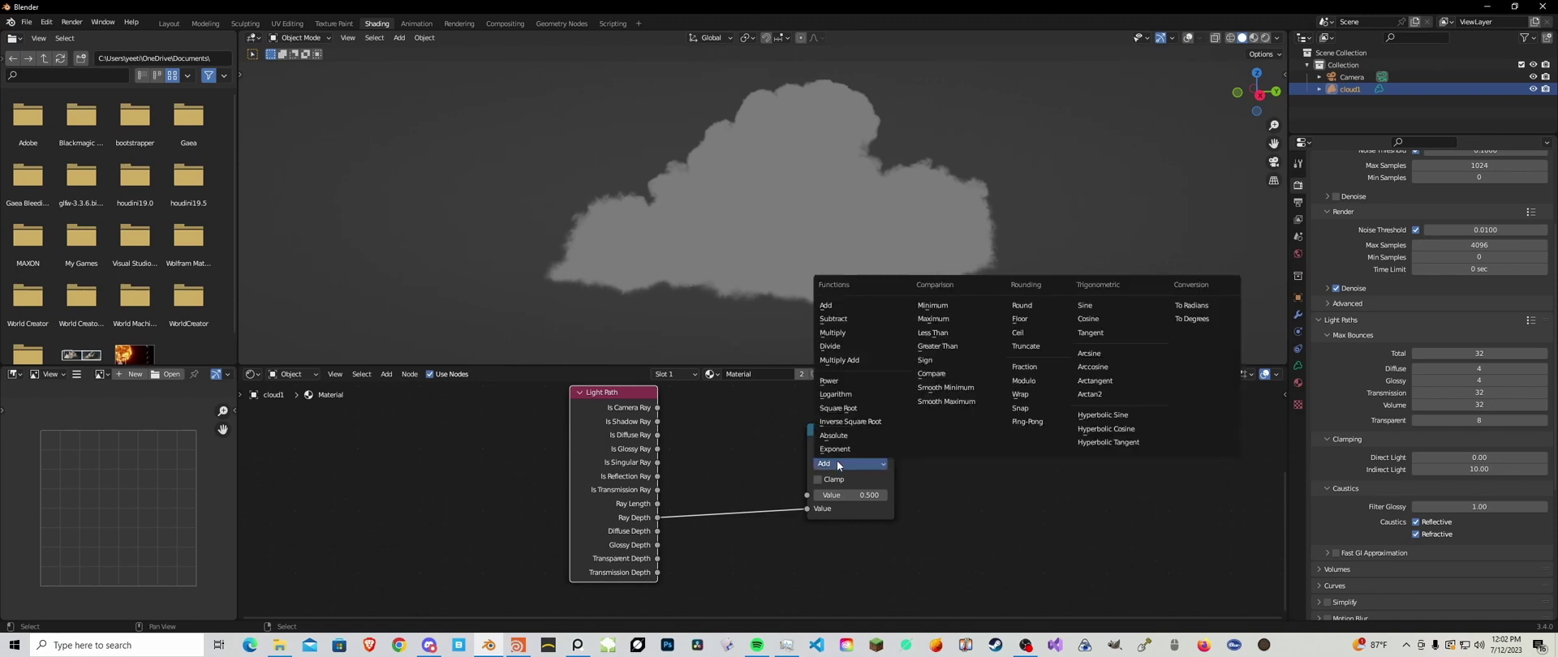
{"action": "left_click", "coordinate": [830, 381]}
{"action": "left_click", "coordinate": [857, 494]}
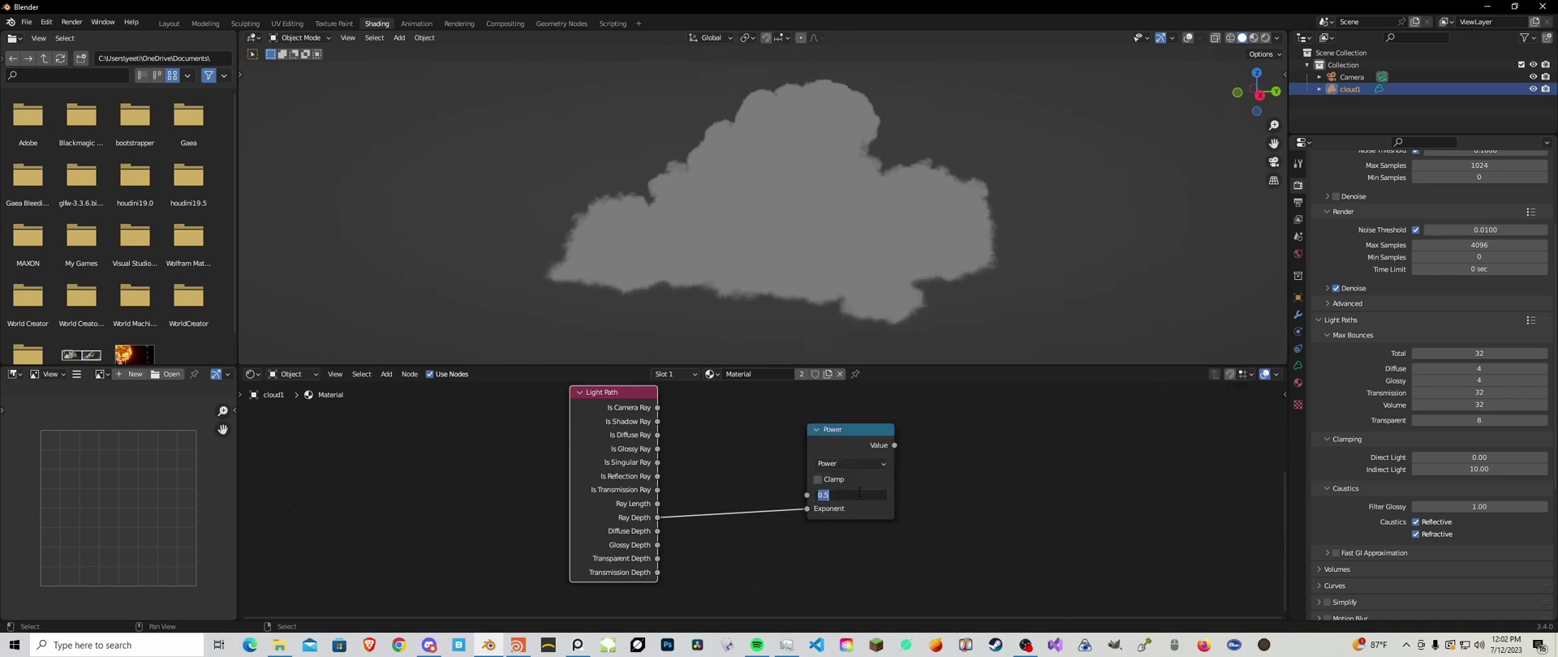
{"action": "type", "text": "0.8"}
{"action": "key", "text": "Return"}
{"action": "left_click_drag", "start_coordinate": [854, 431], "coordinate": [817, 435]}
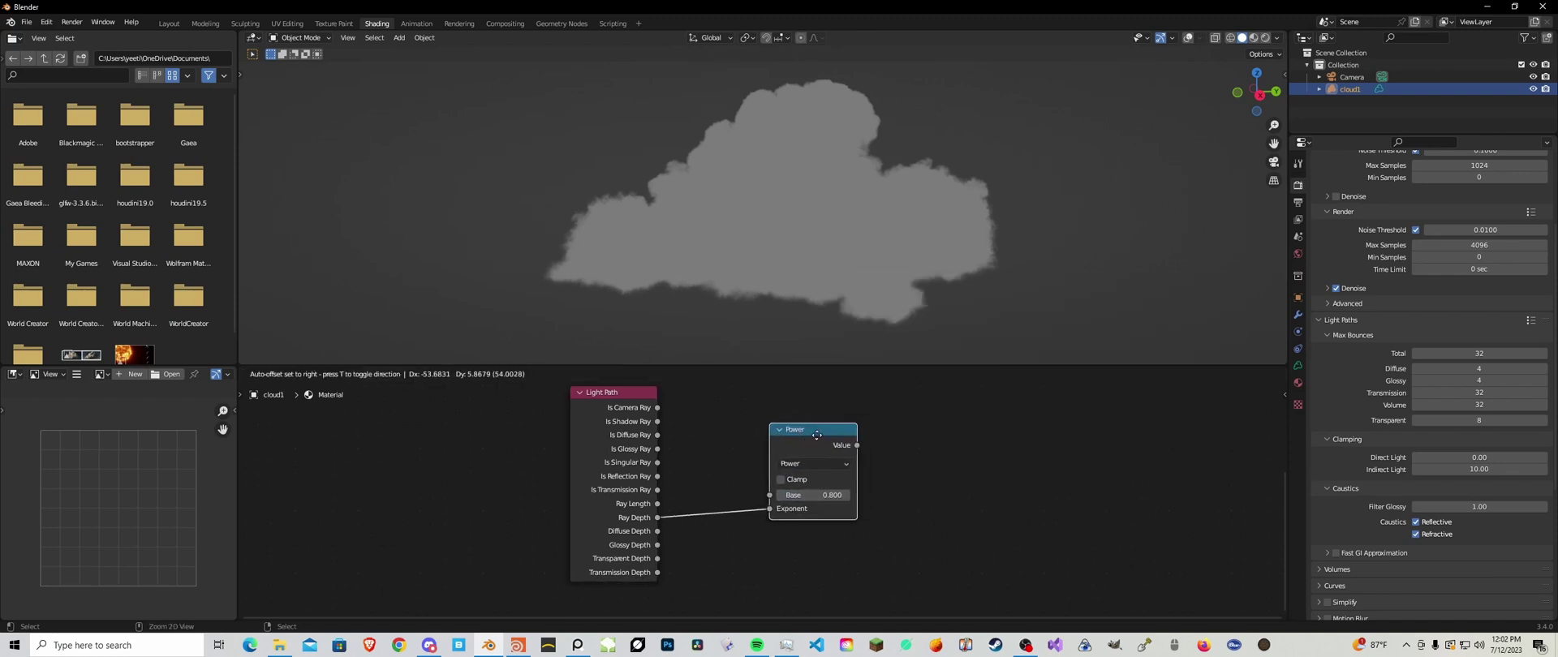
Duplicate the Power node with its Ray Depth link and insert an Add math node before the copy's Exponent input
{"action": "key", "text": "ctrl+shift+d"}
{"action": "left_click", "coordinate": [816, 533]}
{"action": "middle_click_drag", "start_coordinate": [746, 545], "coordinate": [766, 494]}
{"action": "key", "text": "ctrl+shift+d"}
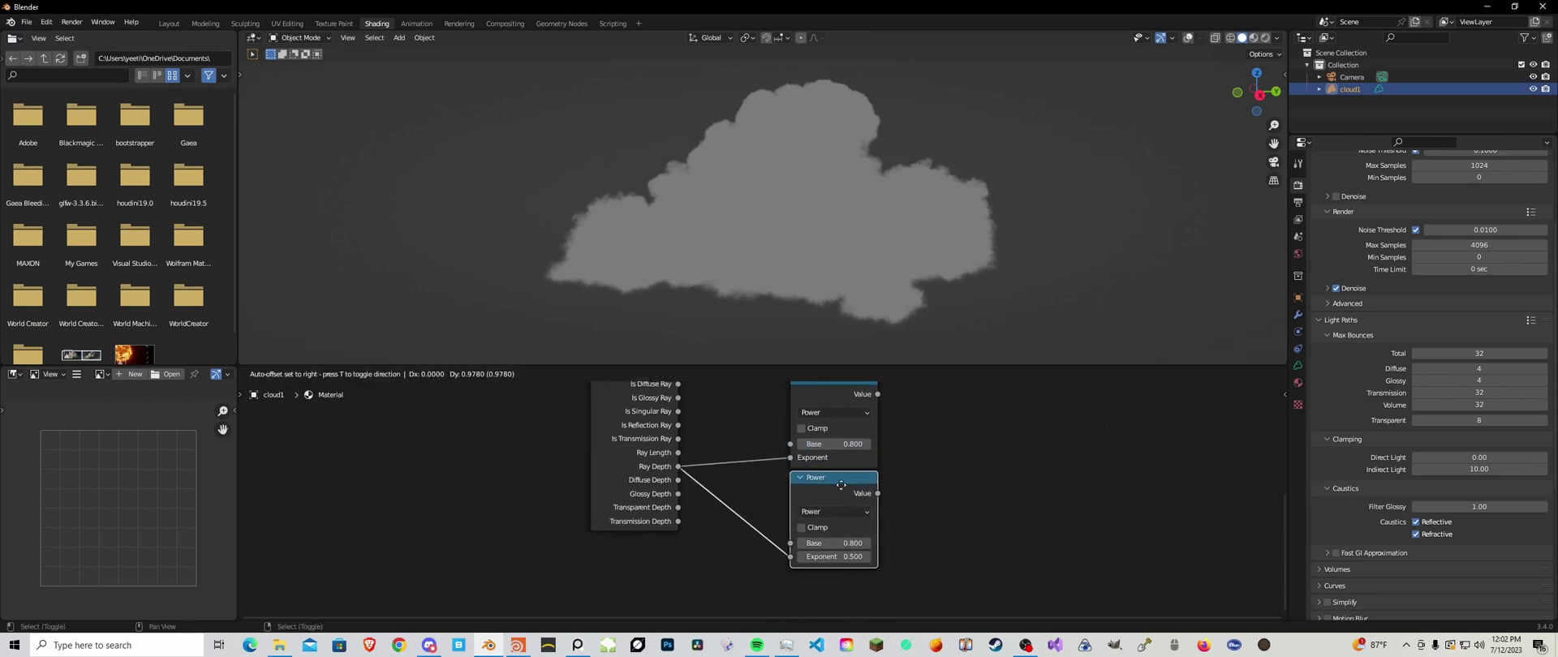
{"action": "left_click", "coordinate": [777, 498]}
{"action": "left_click", "coordinate": [771, 524]}
{"action": "left_click", "coordinate": [759, 353]}
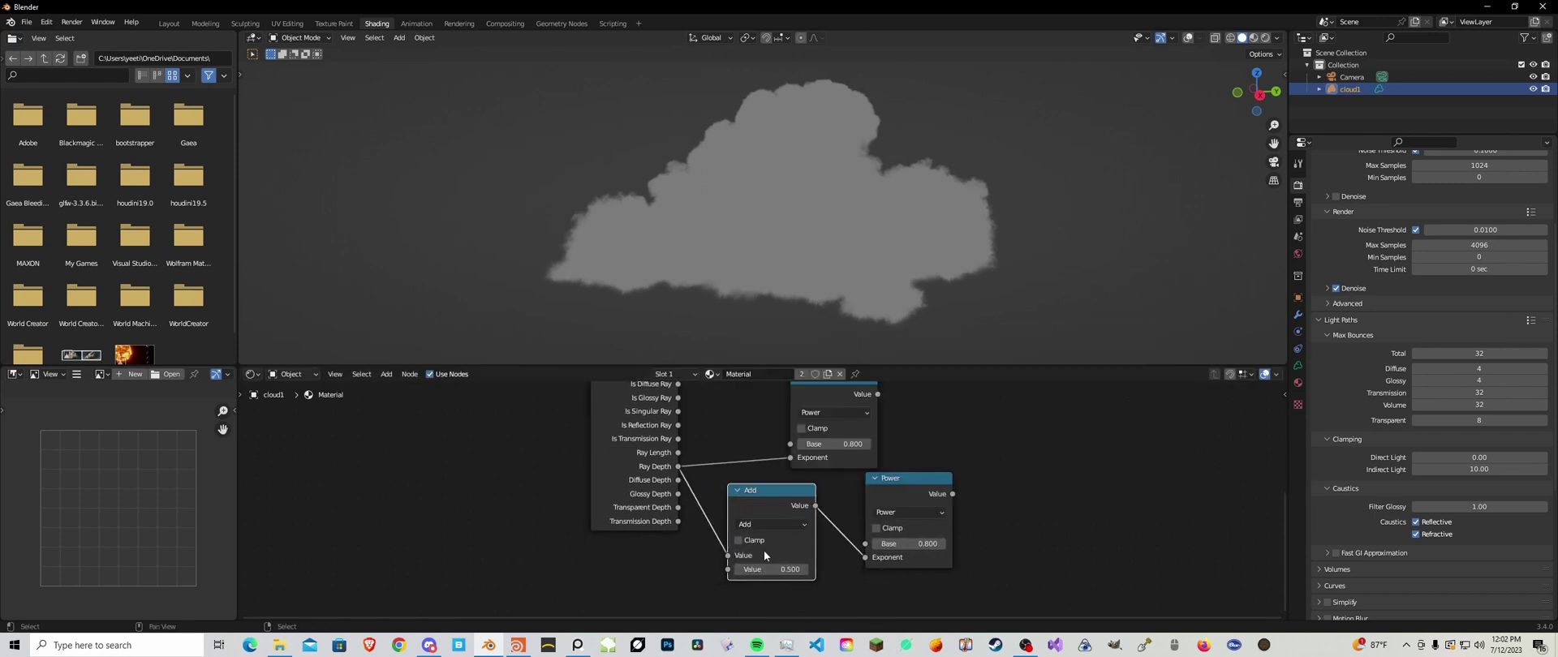
Set the Add node's second value to 1 and line it up with the duplicated Power node
{"action": "double_click", "coordinate": [785, 570]}
{"action": "type", "text": "1"}
{"action": "key", "text": "Return"}
{"action": "left_click_drag", "start_coordinate": [781, 492], "coordinate": [770, 480]}
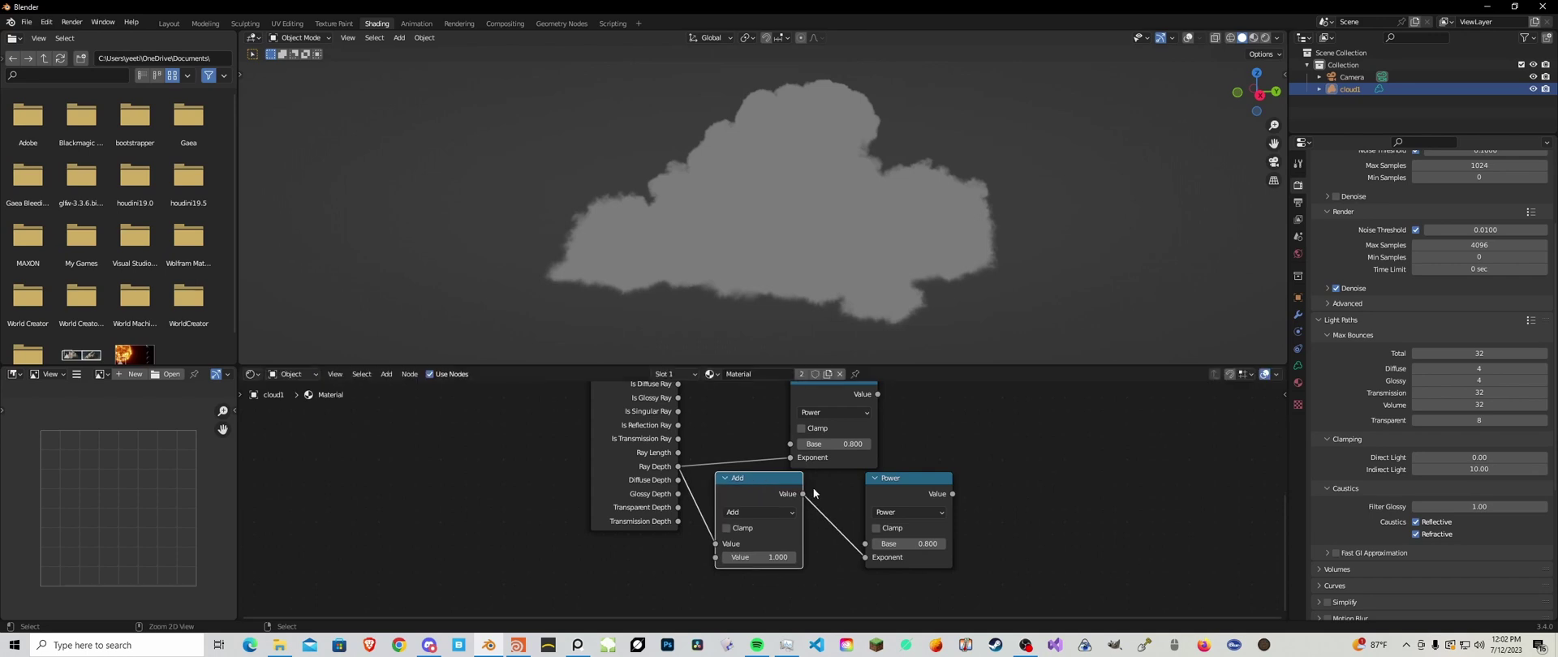
{"action": "left_click_drag", "start_coordinate": [883, 478], "coordinate": [832, 479]}
Raise the duplicated Power node's base by one increment and connect its output to the Volume Scatter's Anisotropy input
{"action": "left_click", "coordinate": [892, 545]}
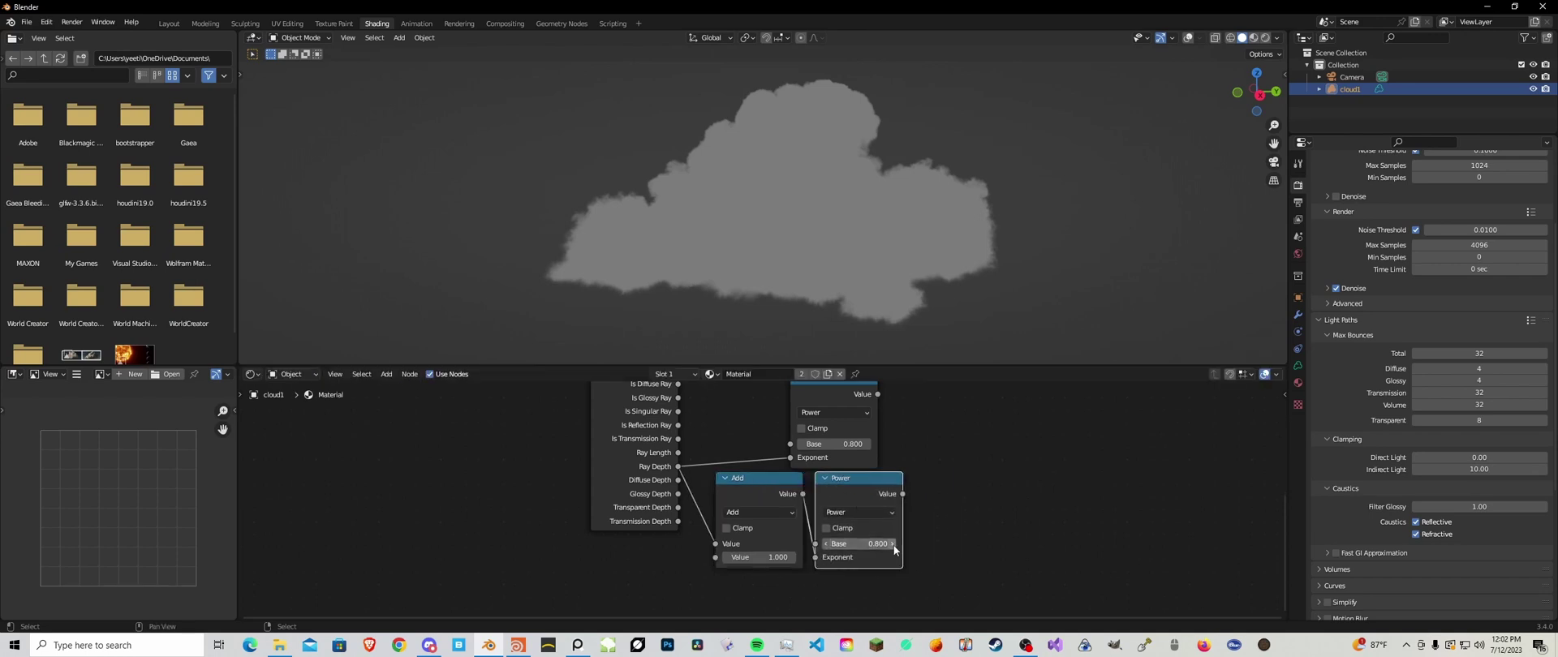
{"action": "scroll", "coordinate": [1006, 492], "scroll_direction": "down", "scroll_amount": 2}
{"action": "middle_click_drag", "start_coordinate": [1006, 491], "coordinate": [881, 582]}
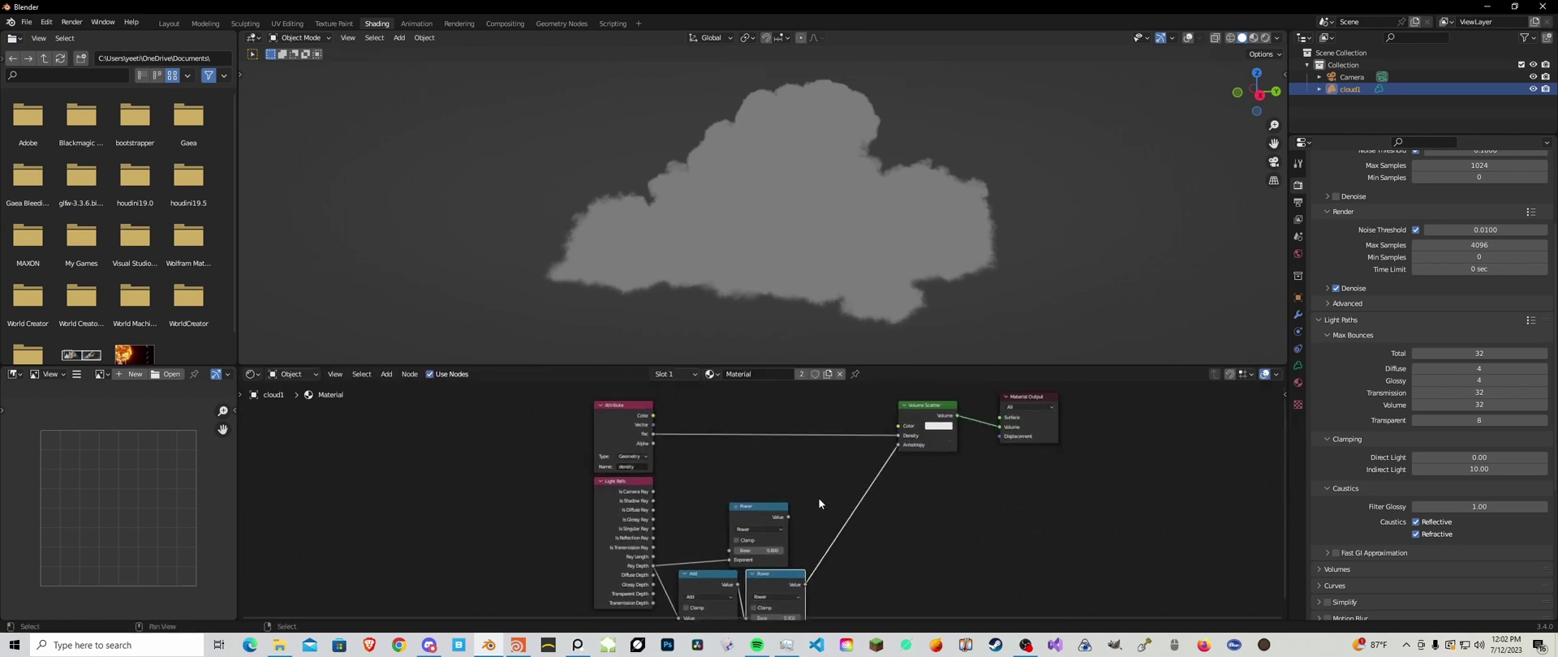
Insert a Multiply math node before the Volume Scatter's Density input, combining the density attribute with the first Power node's output
{"action": "key", "text": "shift+d"}
{"action": "left_click", "coordinate": [831, 429]}
{"action": "left_click", "coordinate": [822, 445]}
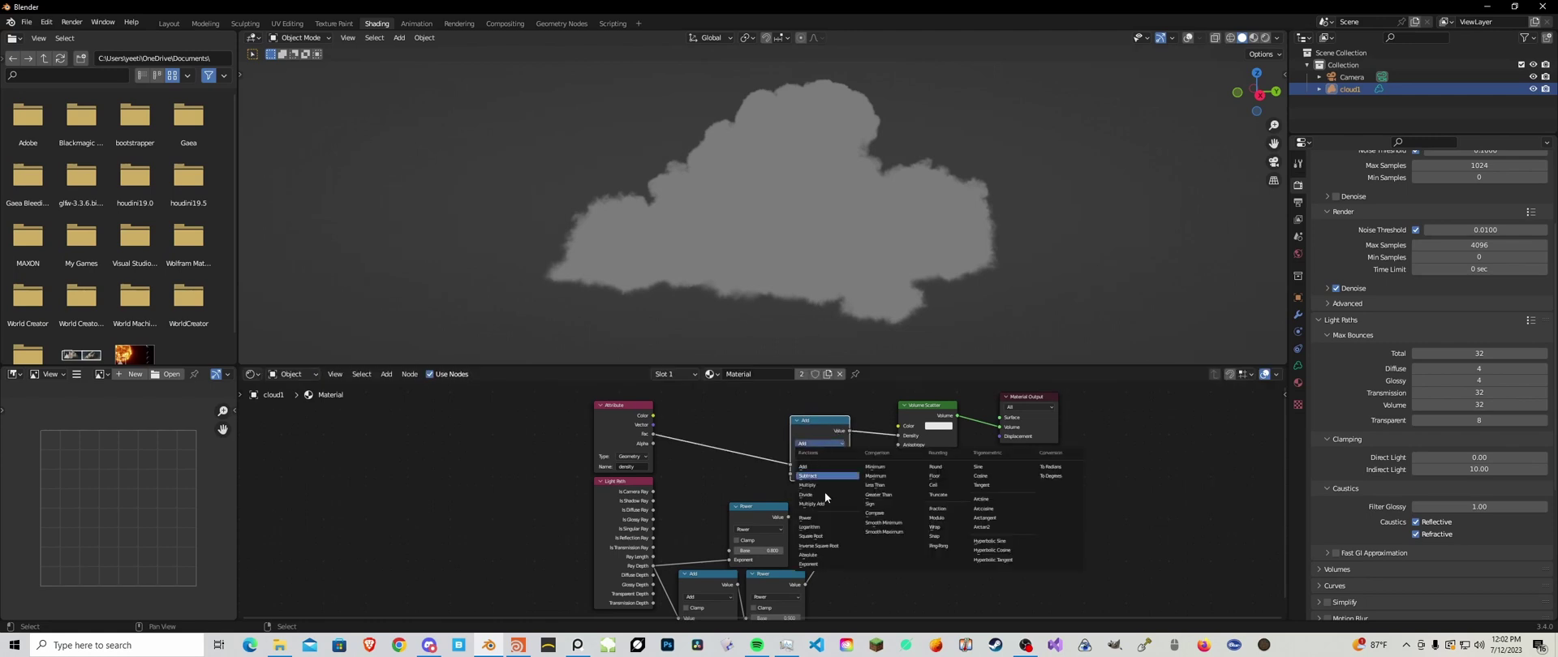
{"action": "left_click", "coordinate": [814, 486]}
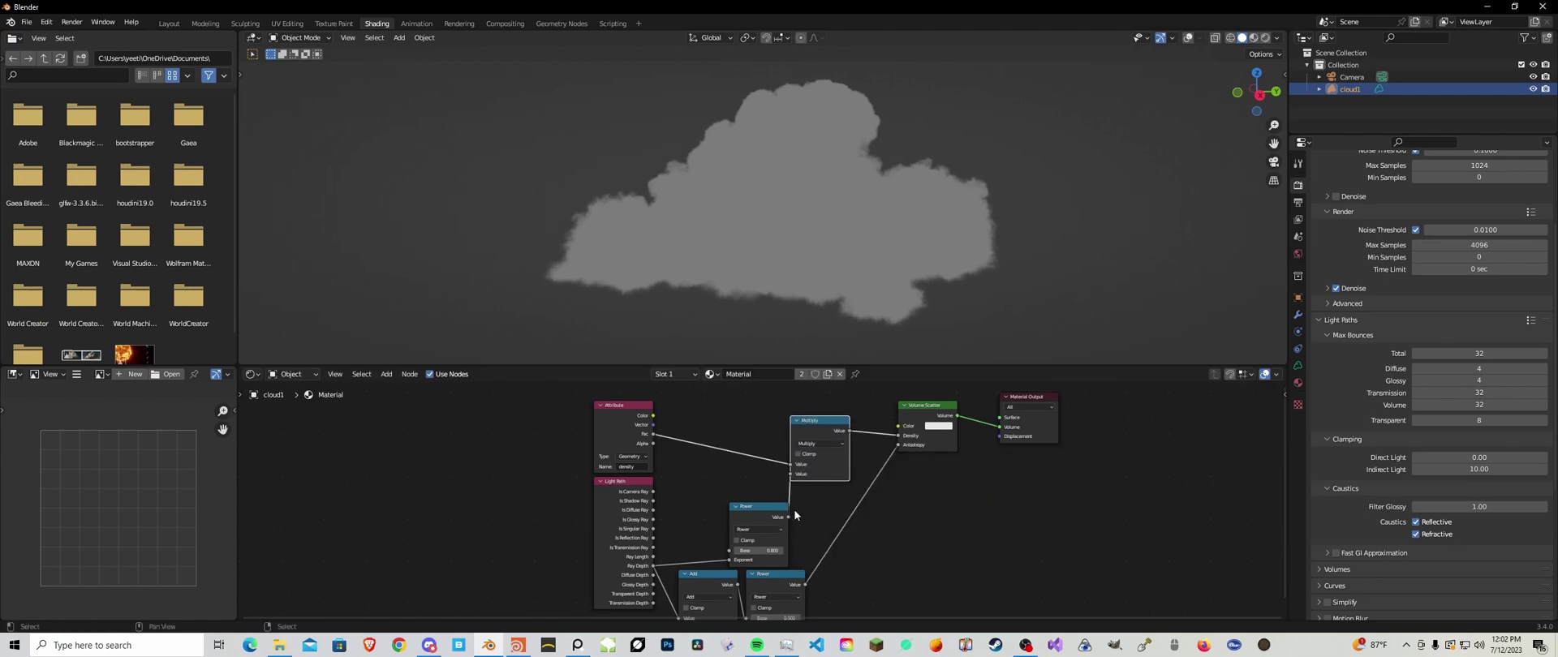
{"action": "left_click_drag", "start_coordinate": [760, 513], "coordinate": [708, 512]}
Insert a duplicate Multiply node with a value of 25 between the Attribute node and the existing Multiply node, and tidy both
{"action": "left_click", "coordinate": [818, 431]}
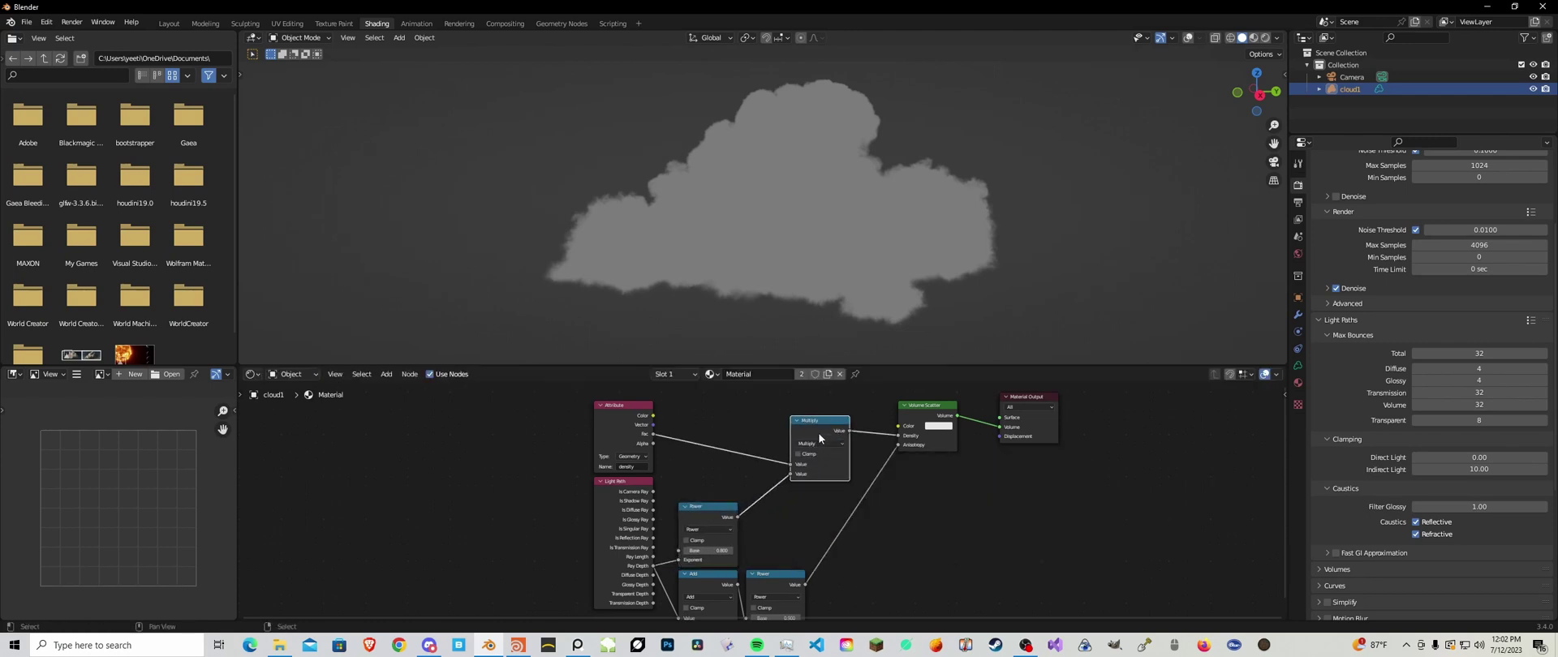
{"action": "key", "text": "shift+d"}
{"action": "left_click", "coordinate": [719, 416]}
{"action": "left_click", "coordinate": [726, 459]}
{"action": "type", "text": "25.000"}
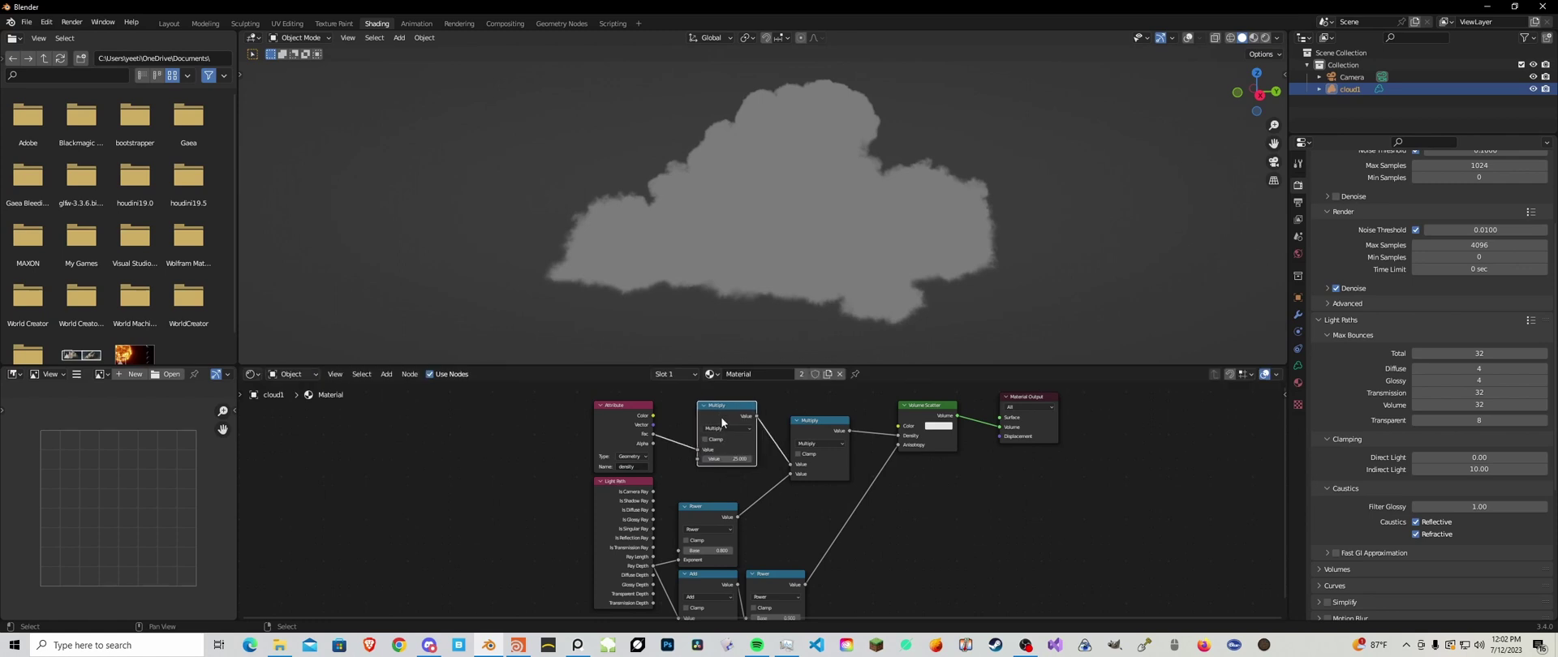
{"action": "left_click_drag", "start_coordinate": [722, 422], "coordinate": [695, 422]}
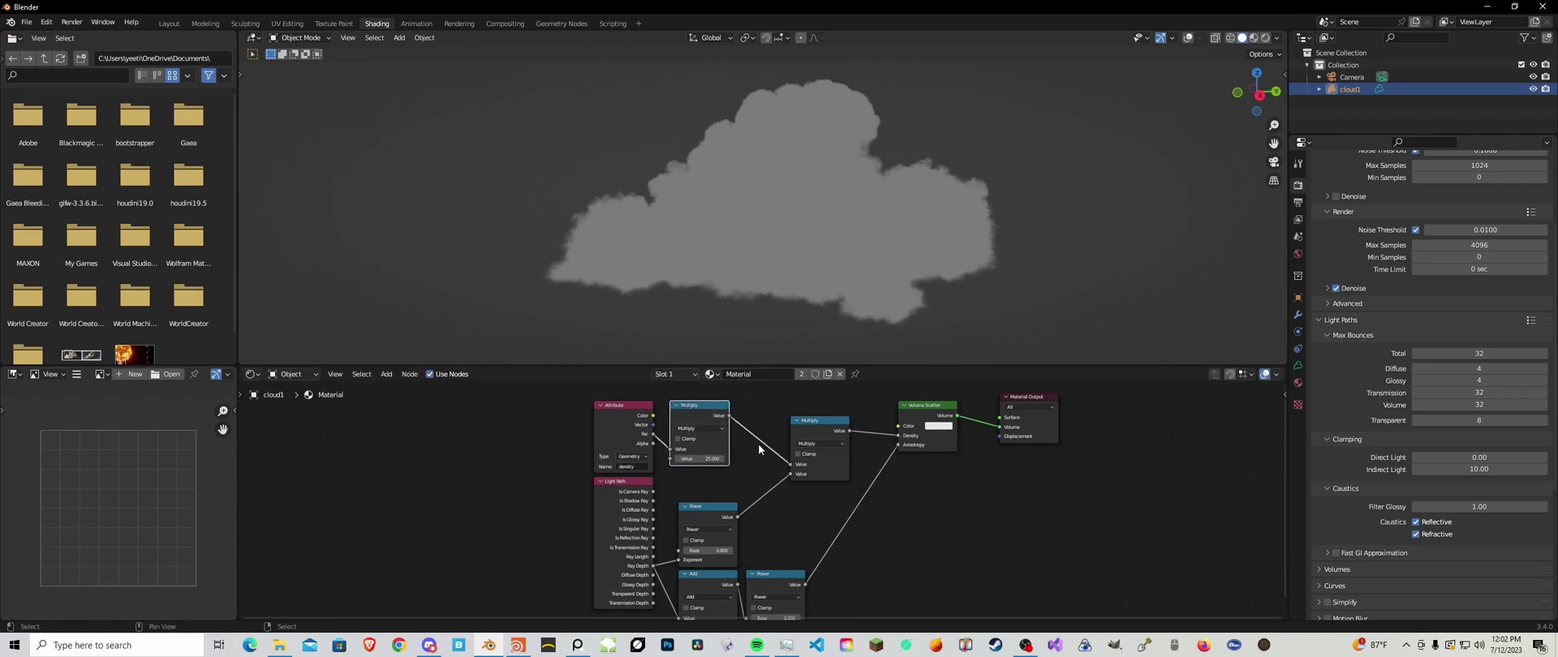
{"action": "left_click_drag", "start_coordinate": [806, 427], "coordinate": [786, 410]}
Set the Volume Scatter color to pure white and preview the cloud in rendered shading
{"action": "left_click", "coordinate": [938, 426]}
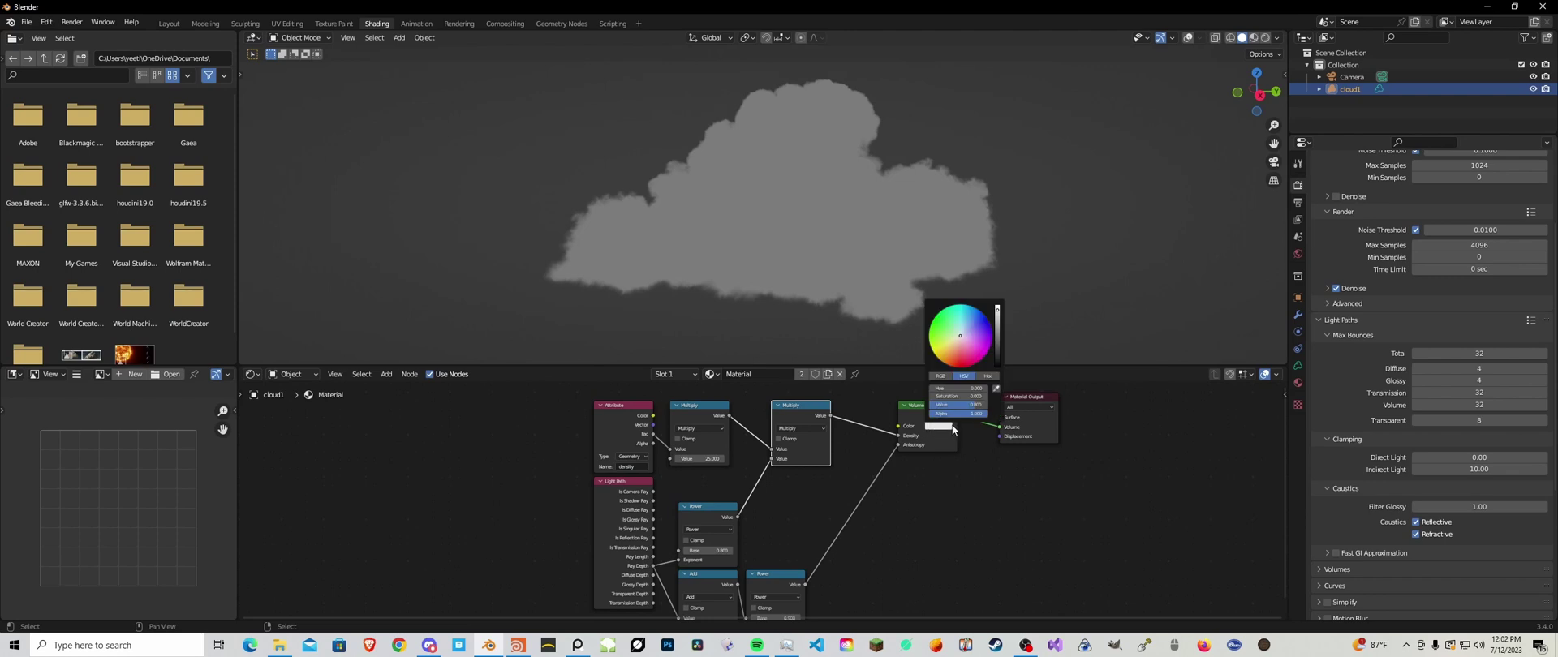
{"action": "left_click_drag", "start_coordinate": [973, 406], "coordinate": [994, 413]}
{"action": "scroll", "coordinate": [844, 454], "scroll_direction": "down", "scroll_amount": 1}
{"action": "middle_click_drag", "start_coordinate": [824, 412], "coordinate": [836, 378]}
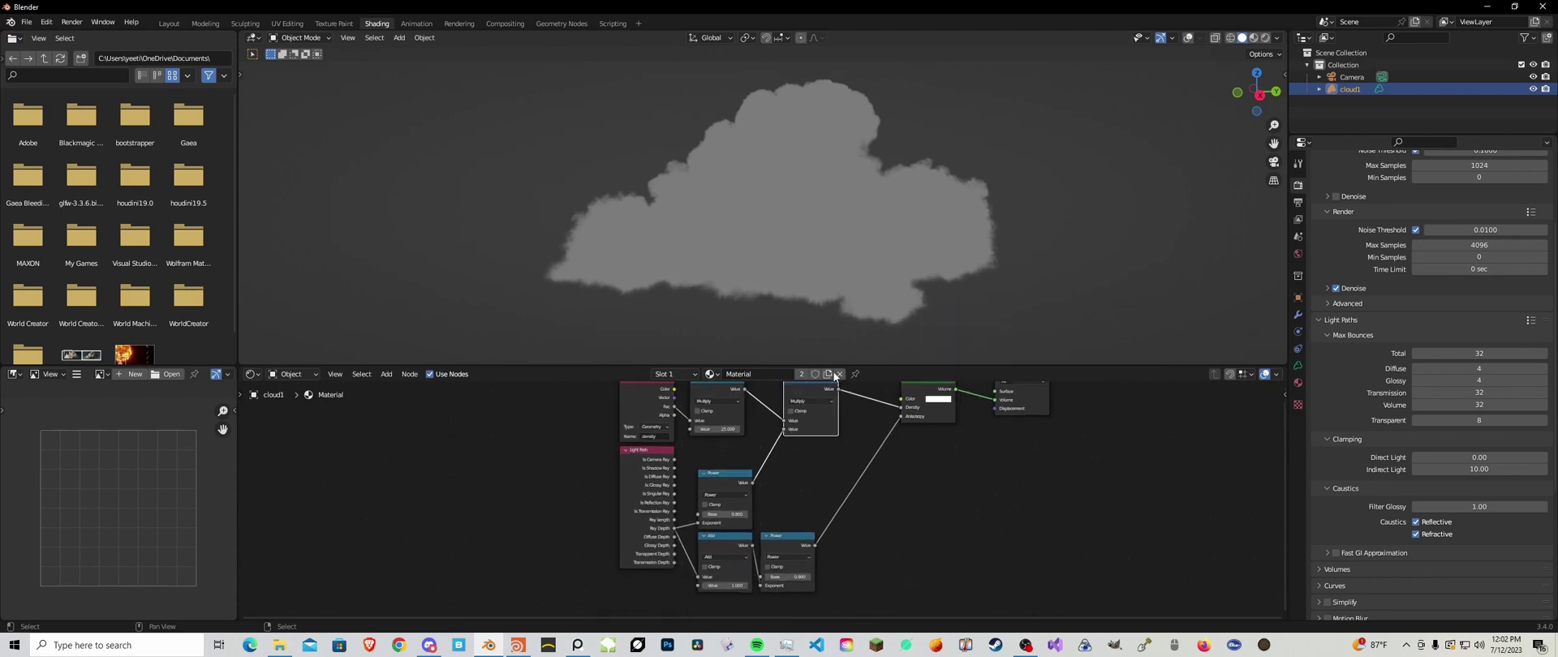
{"action": "key", "text": "z"}
{"action": "left_click", "coordinate": [789, 279]}
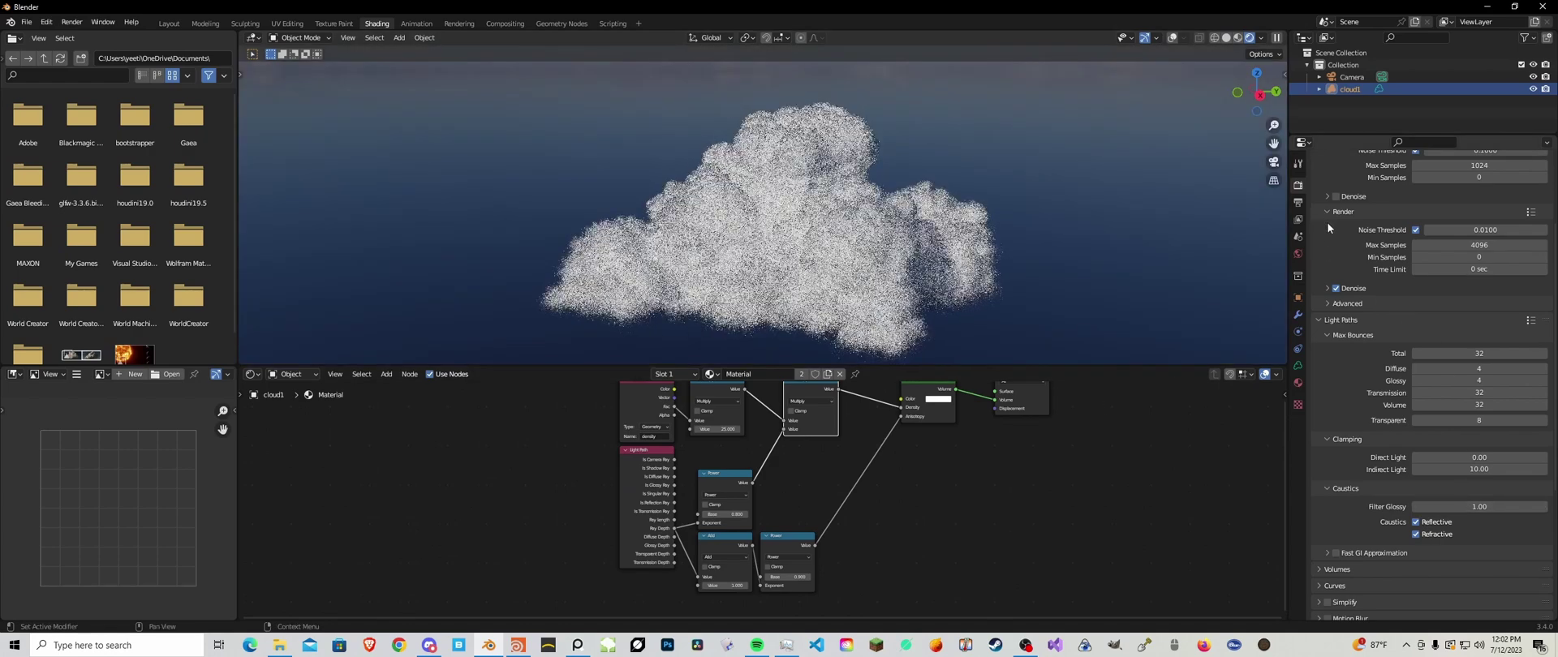
Set the Cycles volume step rate for the viewport to 5
{"action": "scroll", "coordinate": [1366, 518], "scroll_direction": "down", "scroll_amount": 2}
{"action": "left_click", "coordinate": [1339, 521]}
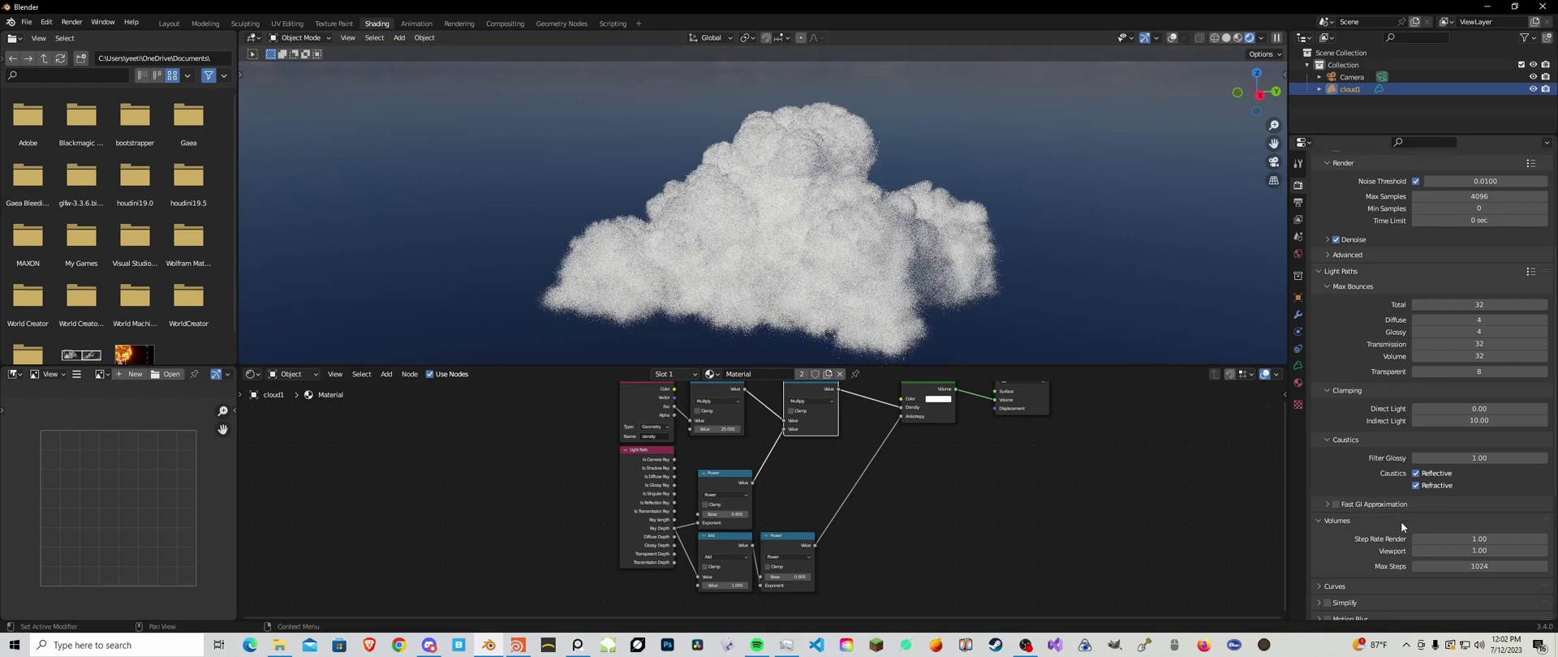
{"action": "left_click", "coordinate": [1436, 551]}
{"action": "type", "text": "5"}
{"action": "key", "text": "Return"}
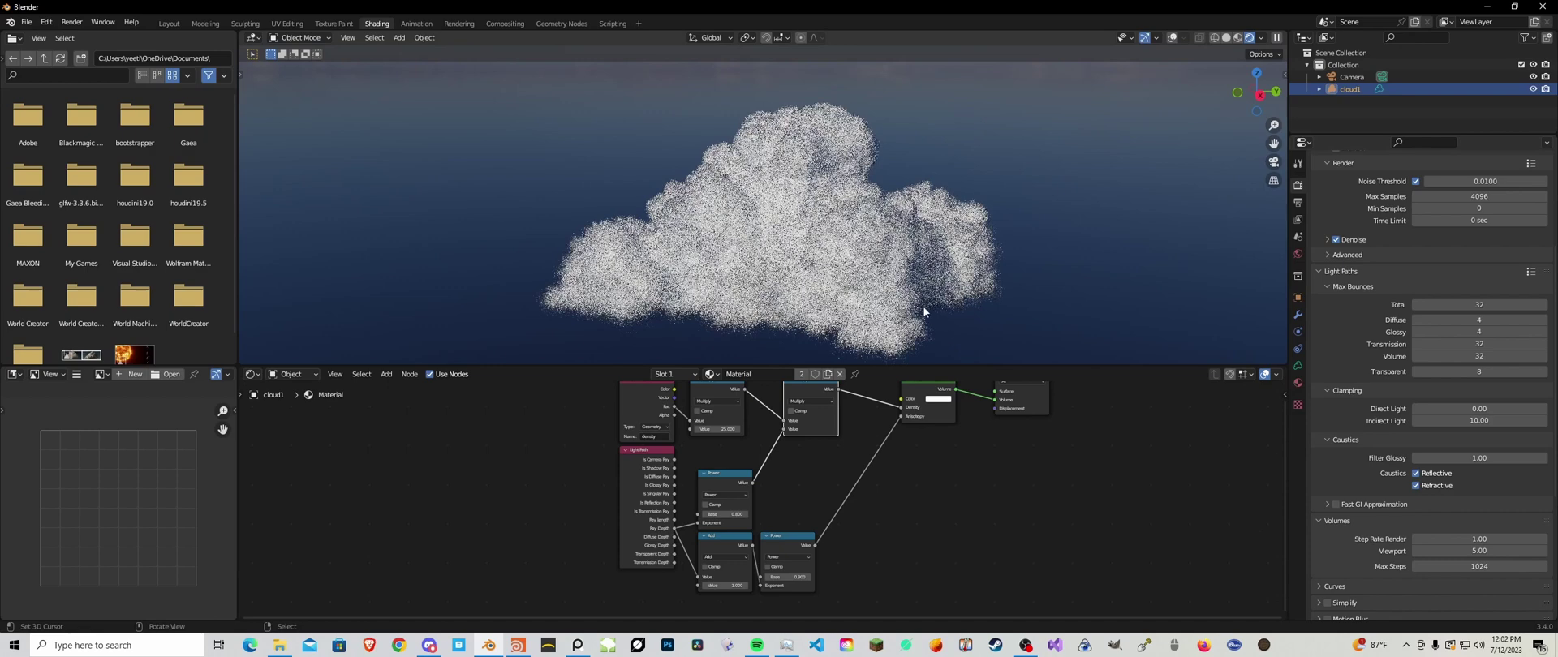
Set the color management look to High Contrast and lower the exposure to about -3.467
{"action": "scroll", "coordinate": [1470, 528], "scroll_direction": "down", "scroll_amount": 6}
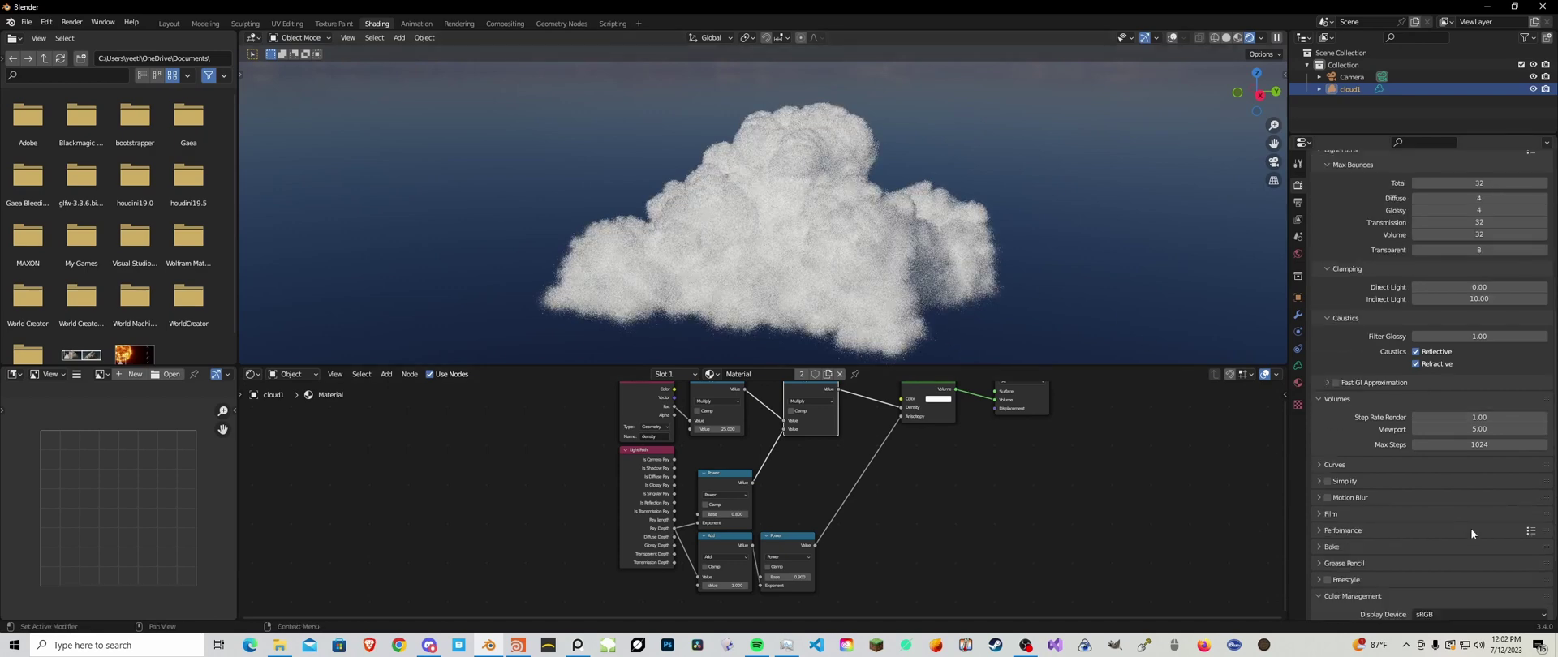
{"action": "left_click", "coordinate": [1455, 549]}
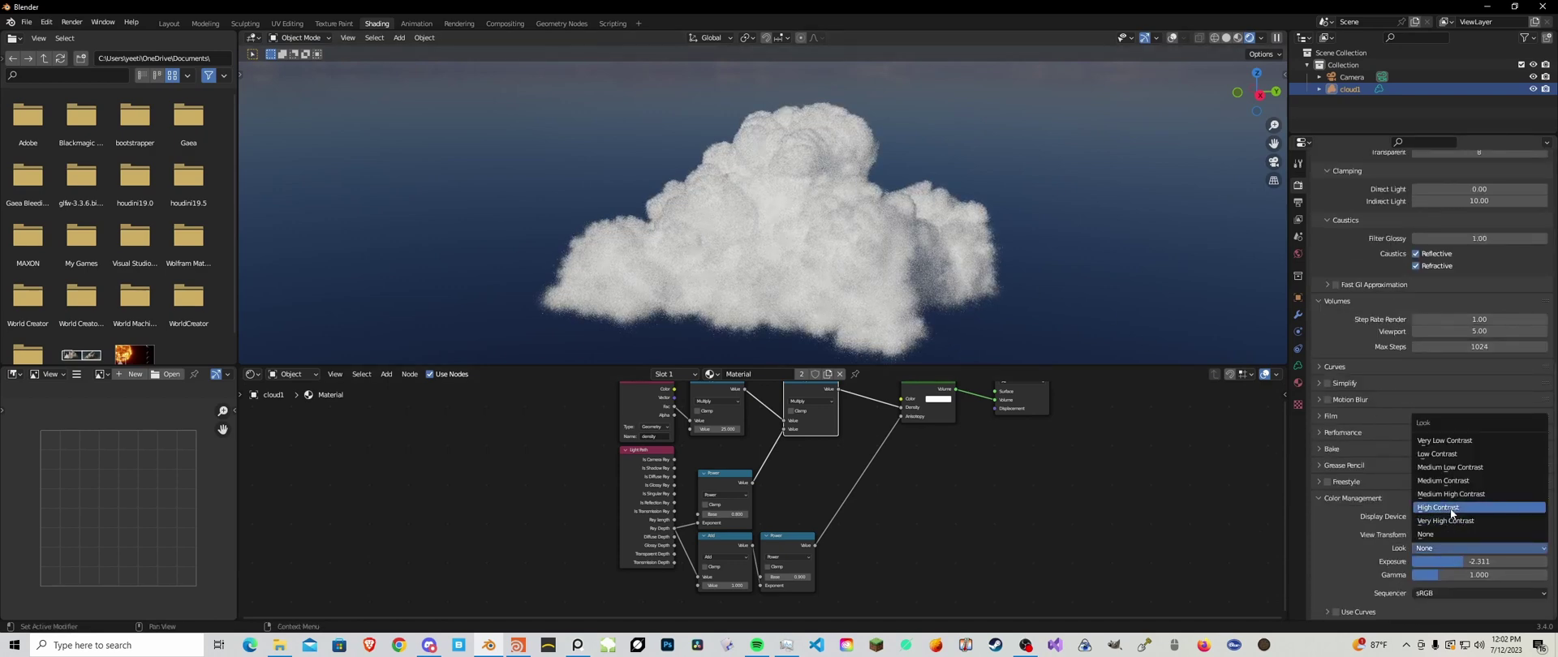
{"action": "left_click", "coordinate": [1451, 509]}
{"action": "left_click_drag", "start_coordinate": [1470, 561], "coordinate": [1425, 562]}
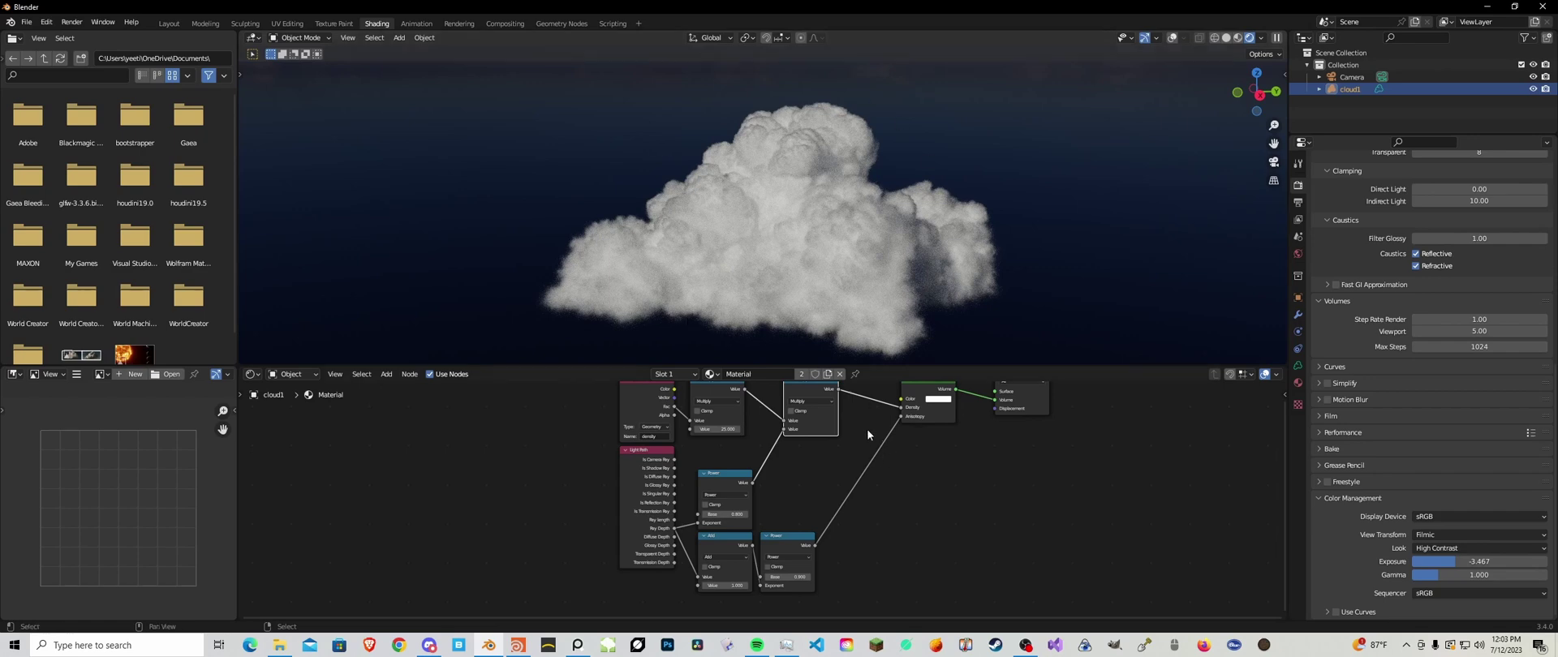
Move the two Power nodes and the Add node together slightly closer to the Light Path node
{"action": "middle_click_drag", "start_coordinate": [731, 454], "coordinate": [737, 451]}
{"action": "left_click_drag", "start_coordinate": [695, 474], "coordinate": [815, 583]}
{"action": "key", "text": "g"}
{"action": "left_click", "coordinate": [727, 477]}
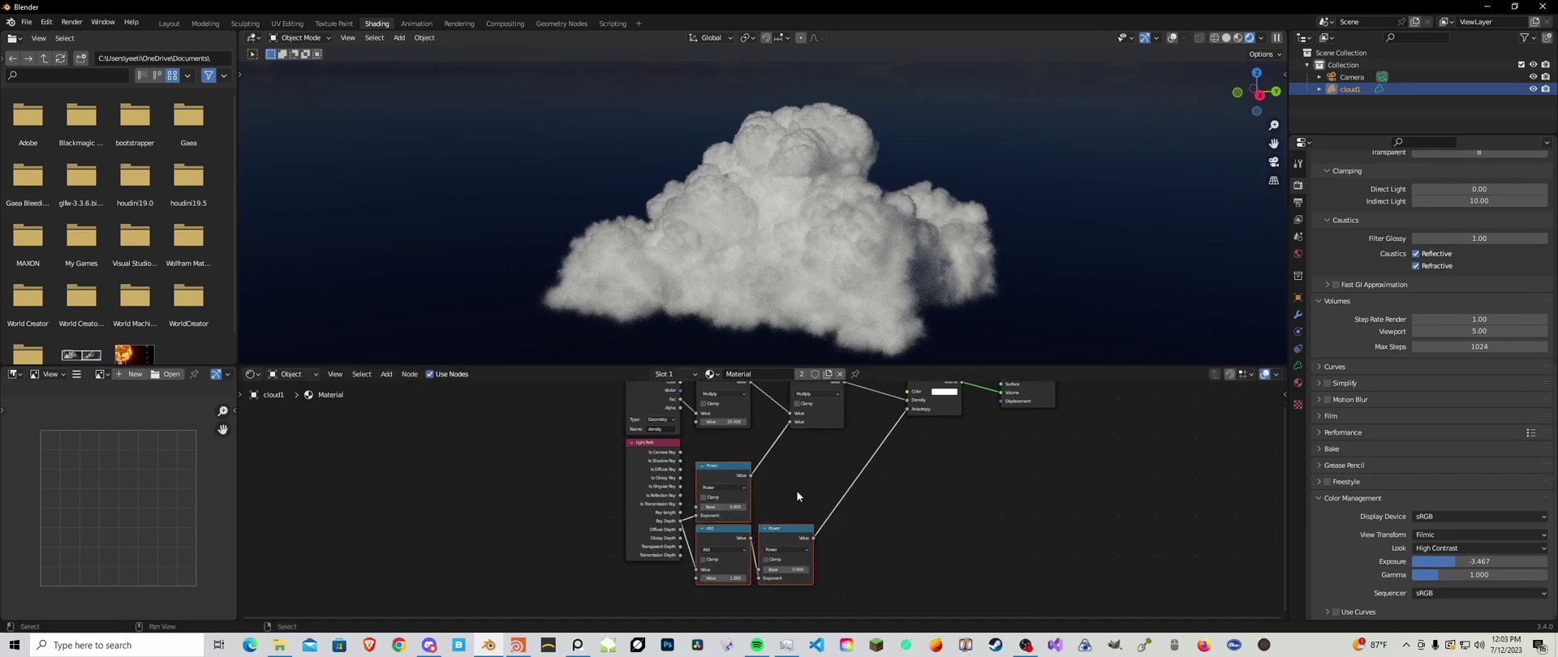
{"action": "left_click", "coordinate": [780, 535]}
{"action": "mouse_move", "coordinate": [780, 536]}
{"action": "left_mouse_down"}
{"action": "mouse_move", "coordinate": [781, 472]}
{"action": "mouse_move", "coordinate": [786, 534]}
{"action": "left_mouse_up"}
{"action": "left_click", "coordinate": [780, 534]}
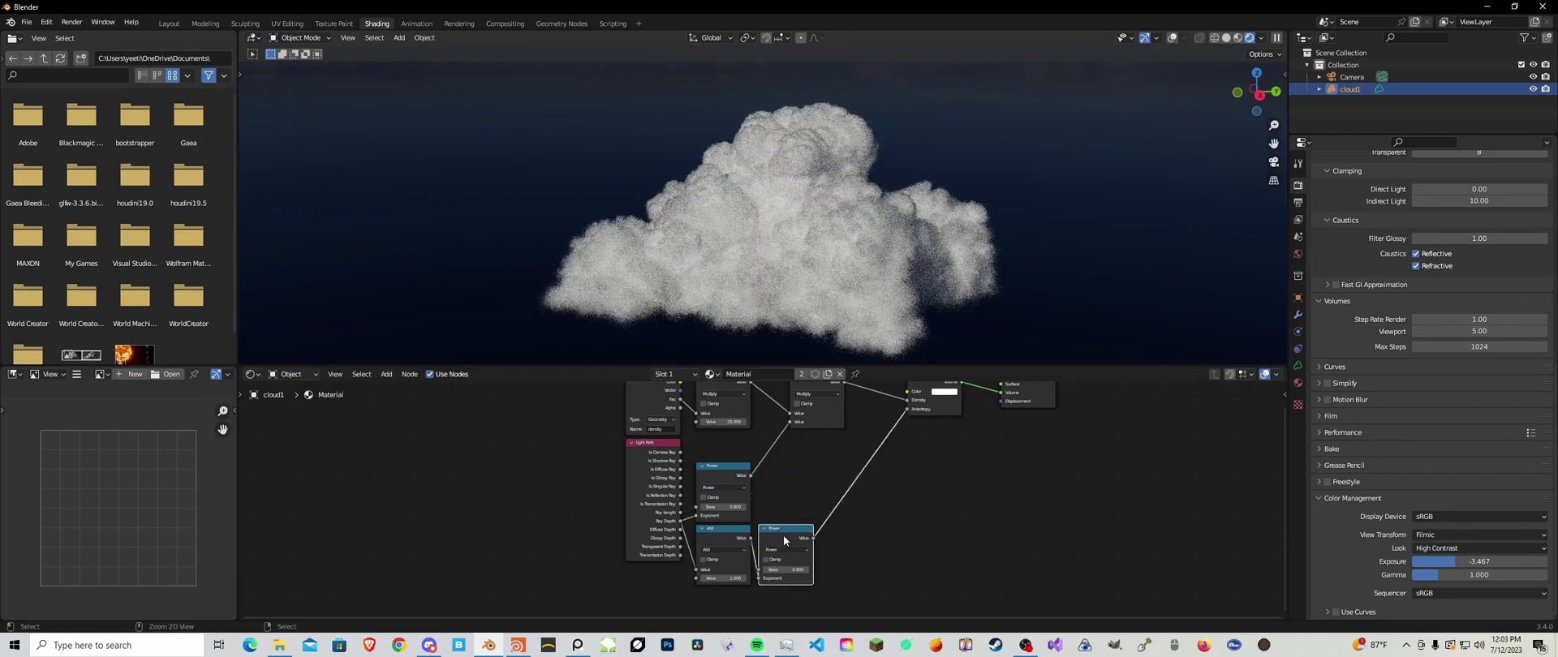
{"action": "left_click", "coordinate": [786, 538]}
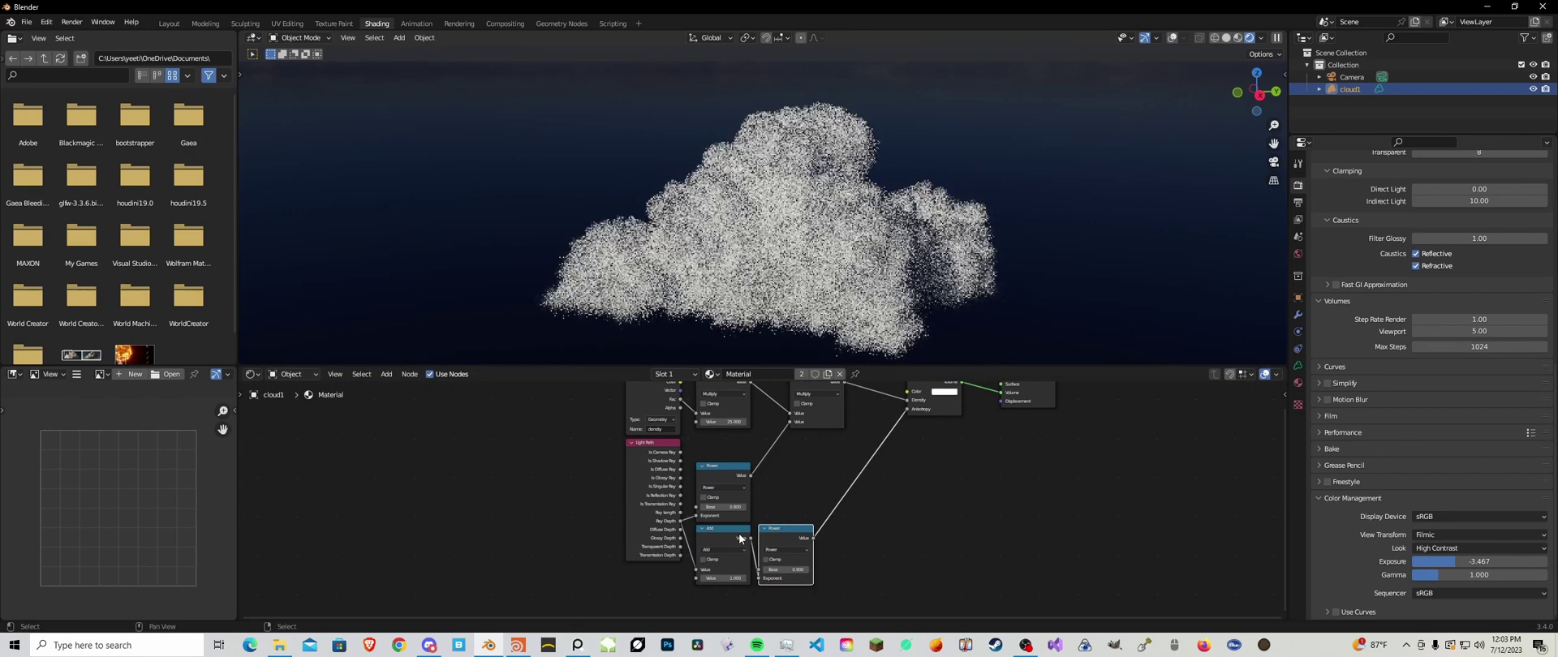
{"action": "left_click", "coordinate": [738, 534]}
{"action": "left_click", "coordinate": [768, 508]}
{"action": "left_click", "coordinate": [732, 527]}
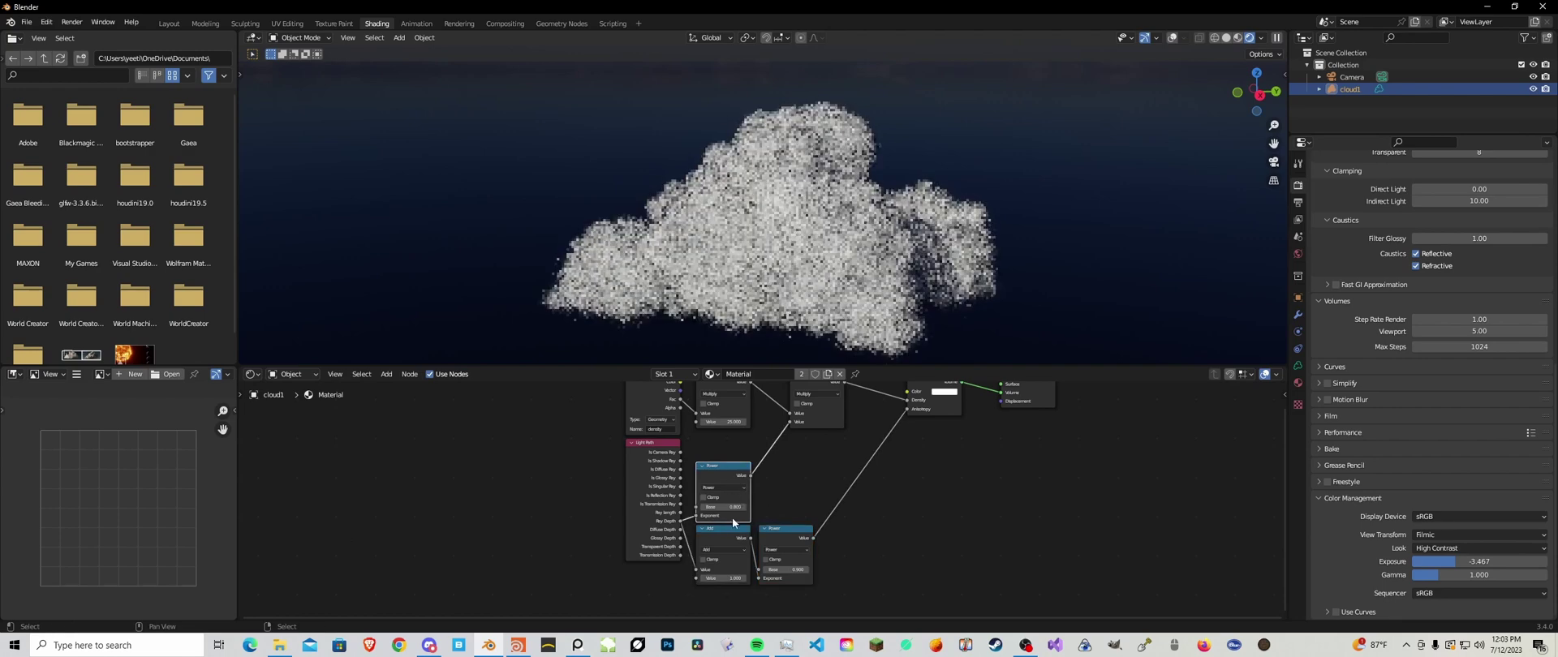